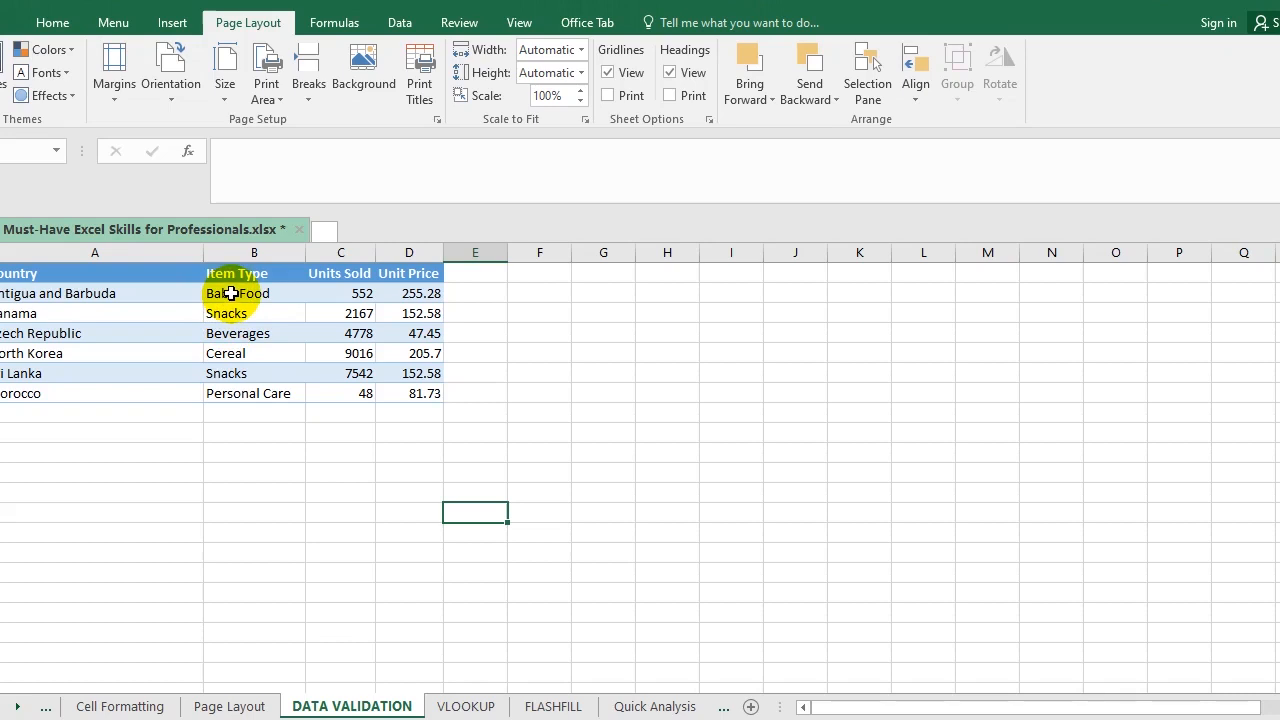
Review the entries in the Item Type column to see which cells hold text values.
left_click_drag(231, 293, 273, 393)
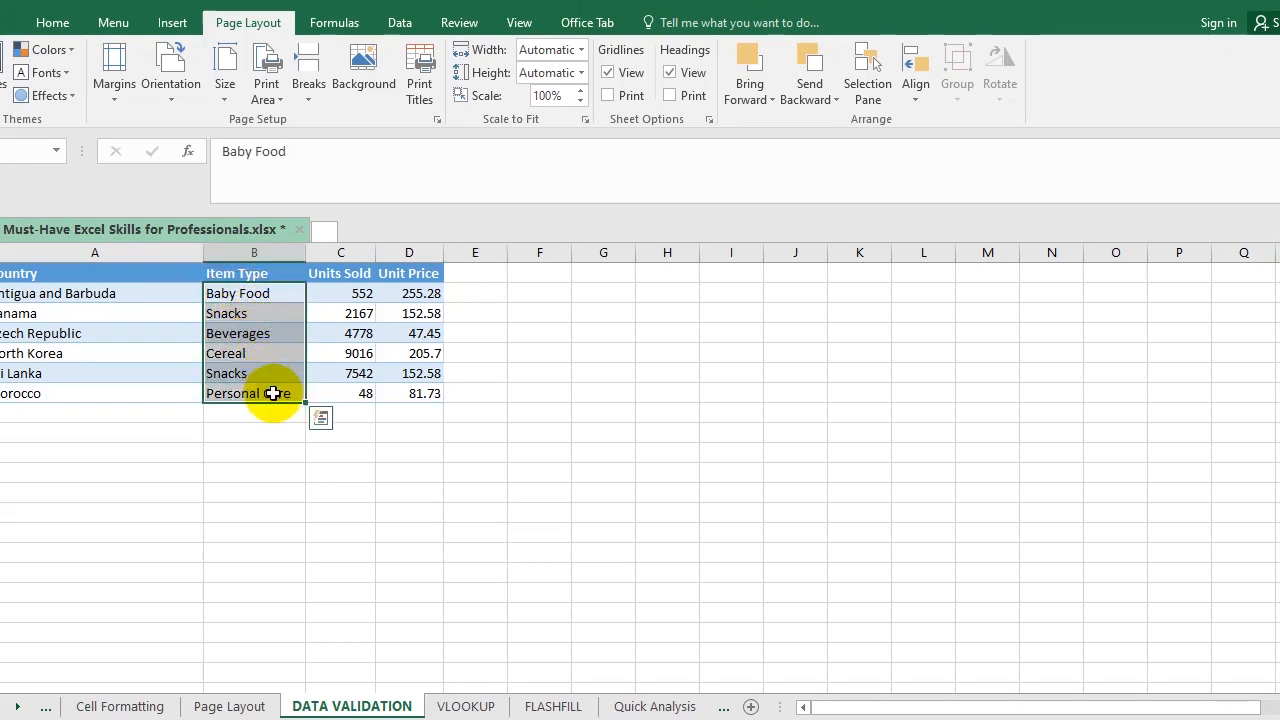
left_click(242, 333)
left_click_drag(245, 294, 250, 394)
left_click(222, 295)
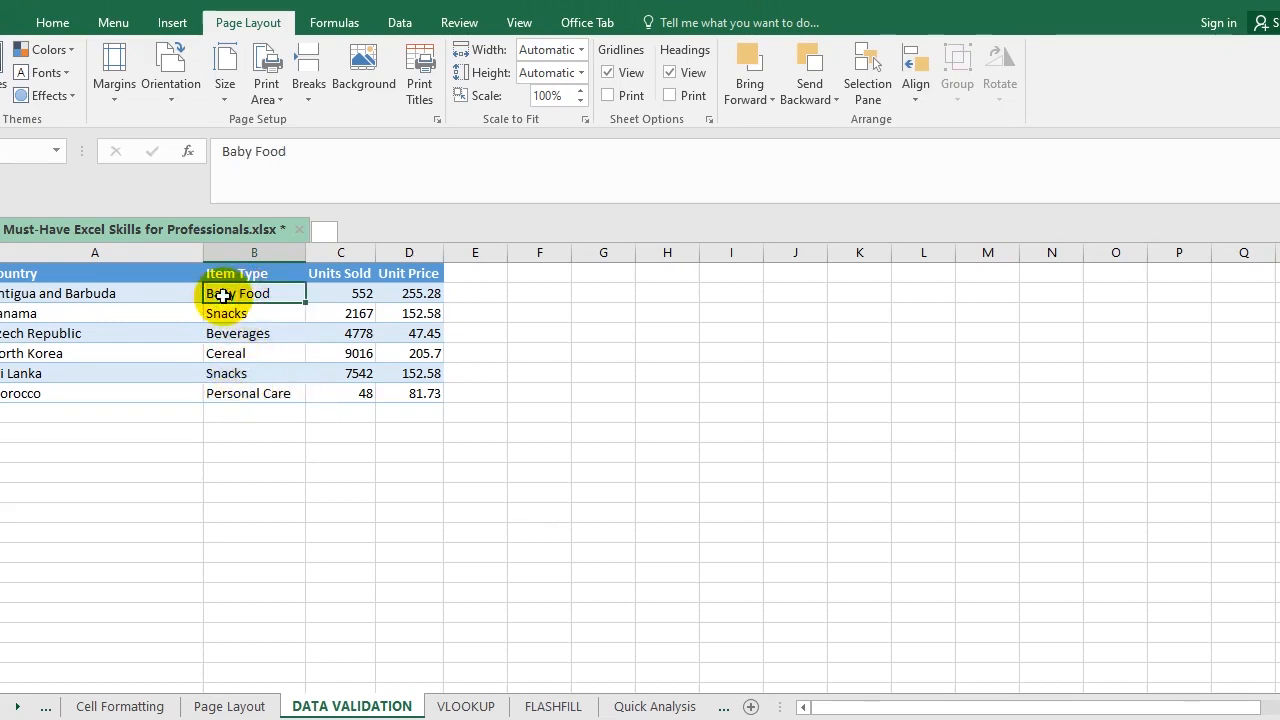
left_click(228, 312)
left_click(224, 292)
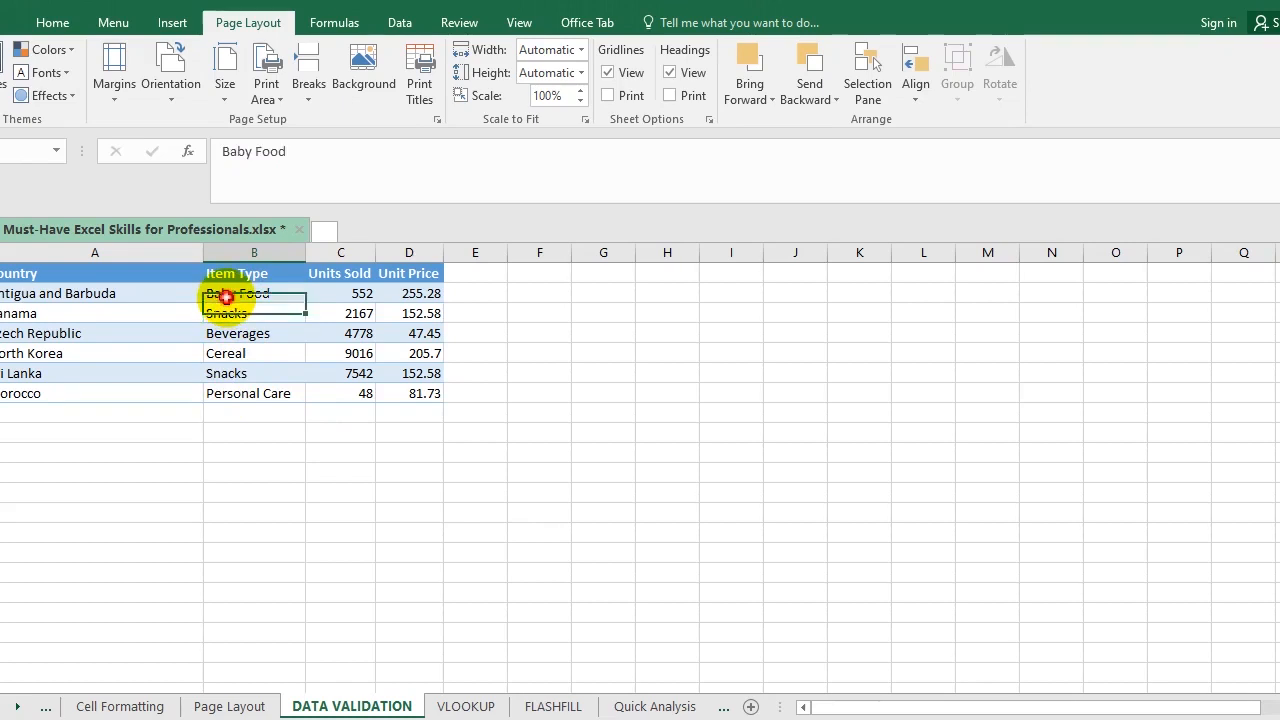
left_click(229, 313)
left_click(225, 292)
left_click(229, 313)
left_click(231, 331)
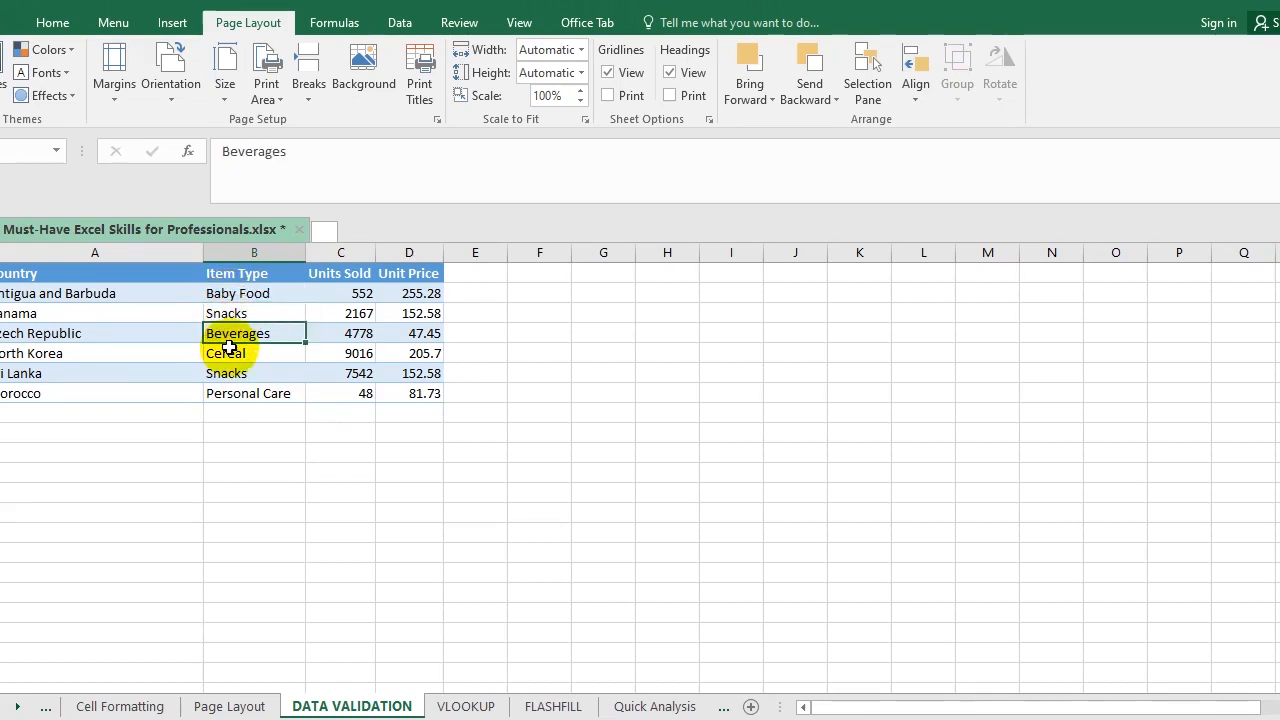
left_click(230, 353)
left_click(231, 373)
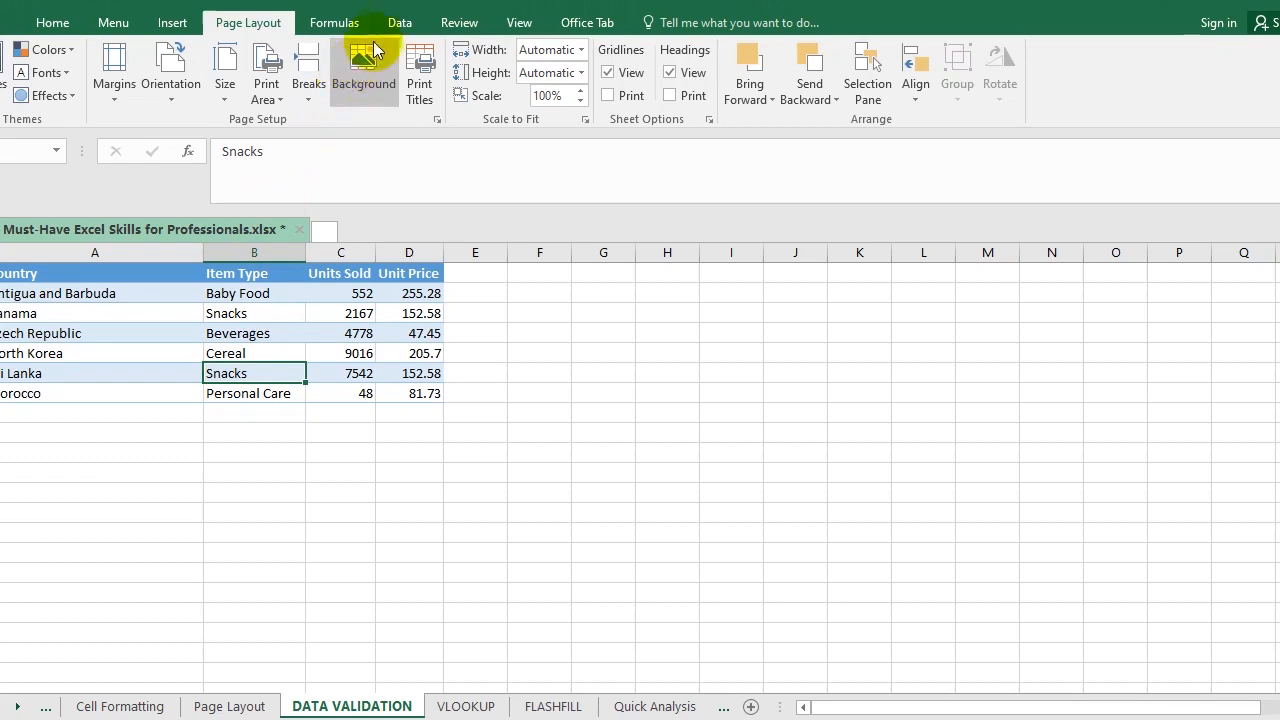
left_click(398, 24)
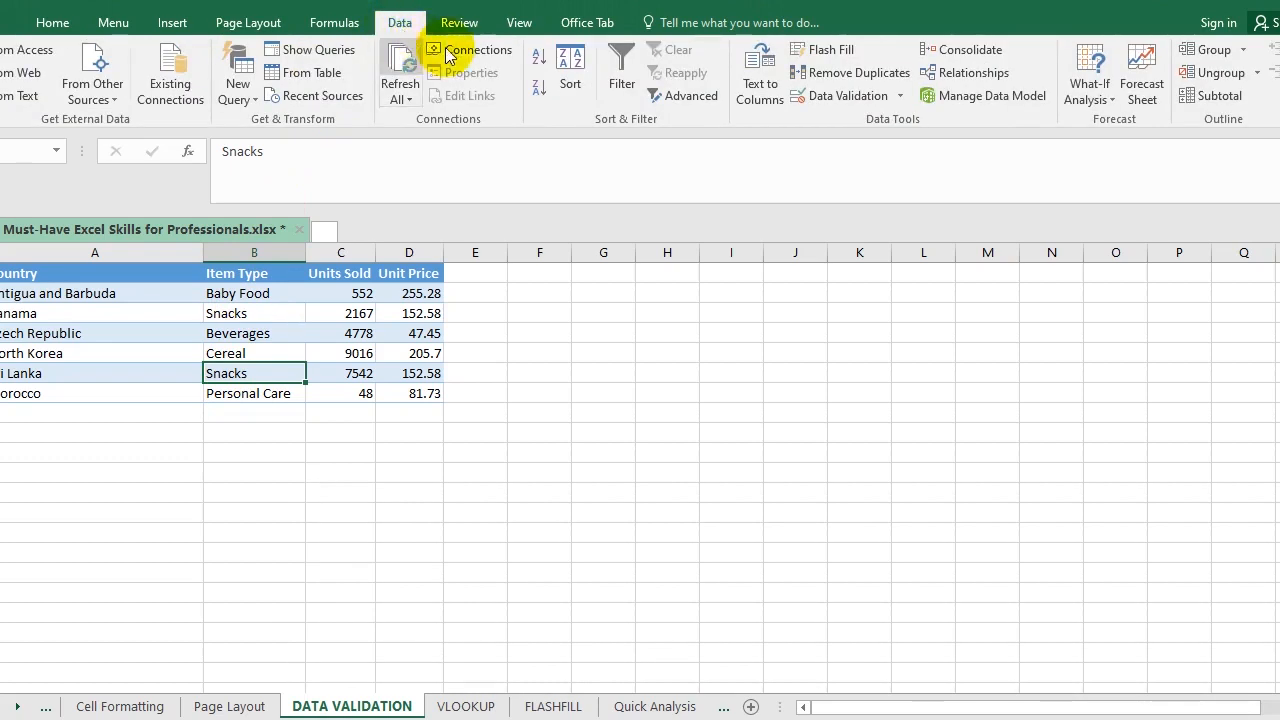
left_click(900, 97)
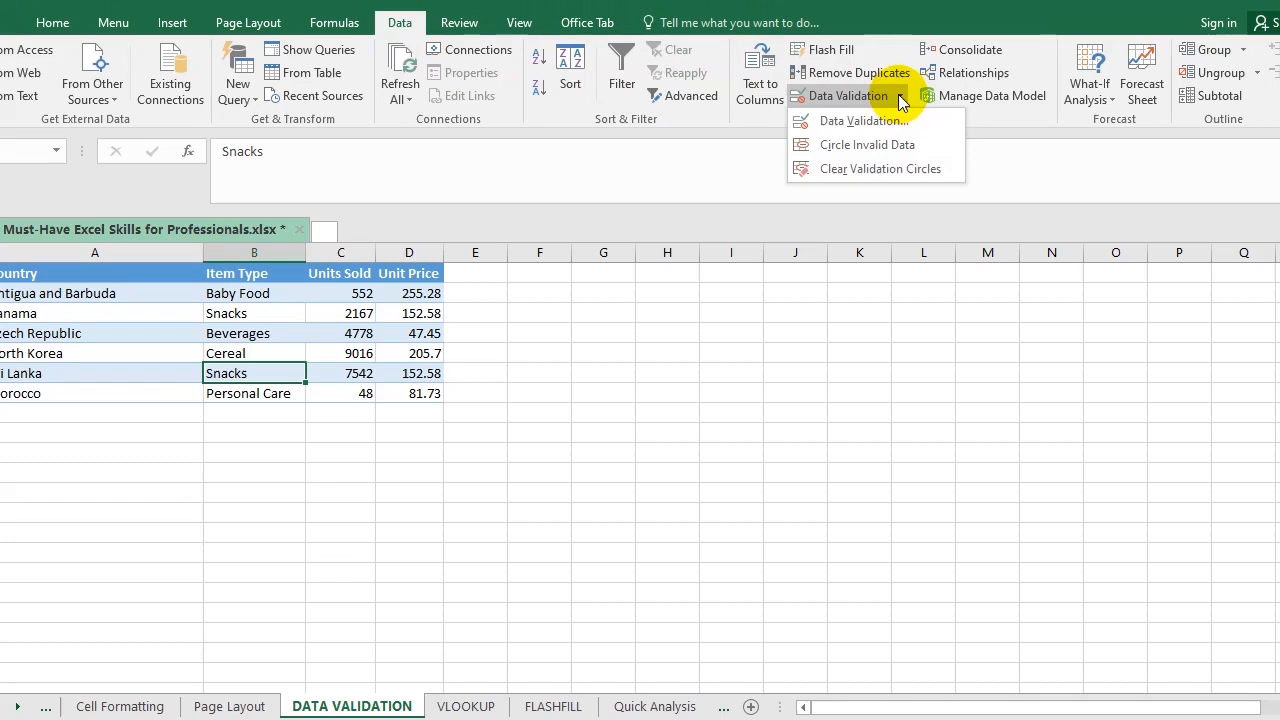
left_click(848, 125)
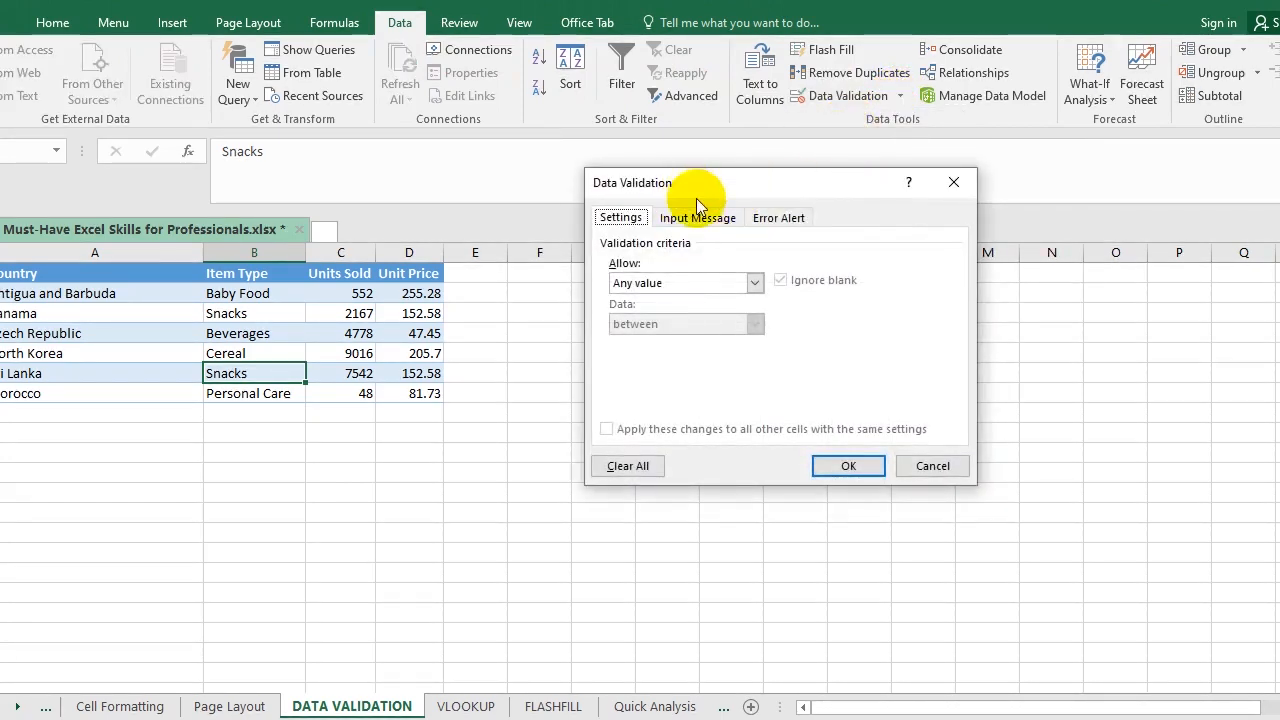
left_click(931, 468)
Apply a data validation rule to the Item Type entries, Baby Food through Personal Care, allowing only text length less than 4.
left_click_drag(251, 296, 242, 390)
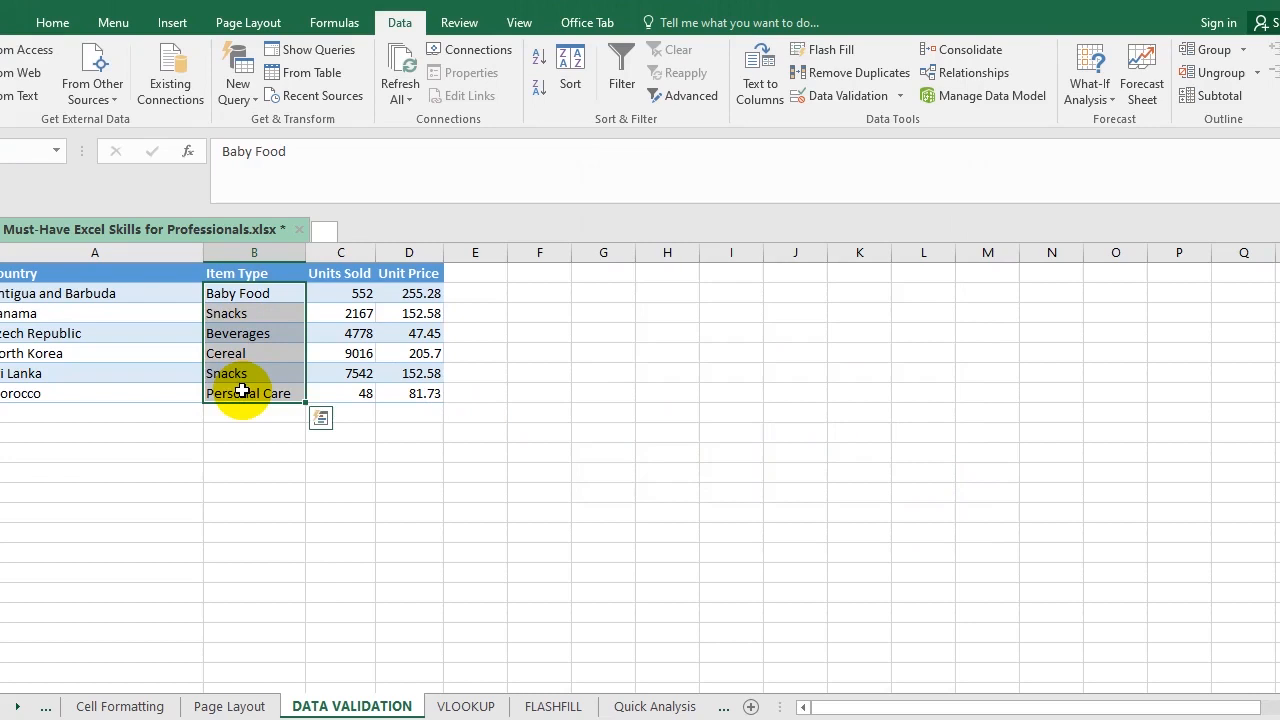
left_click(898, 96)
left_click(854, 120)
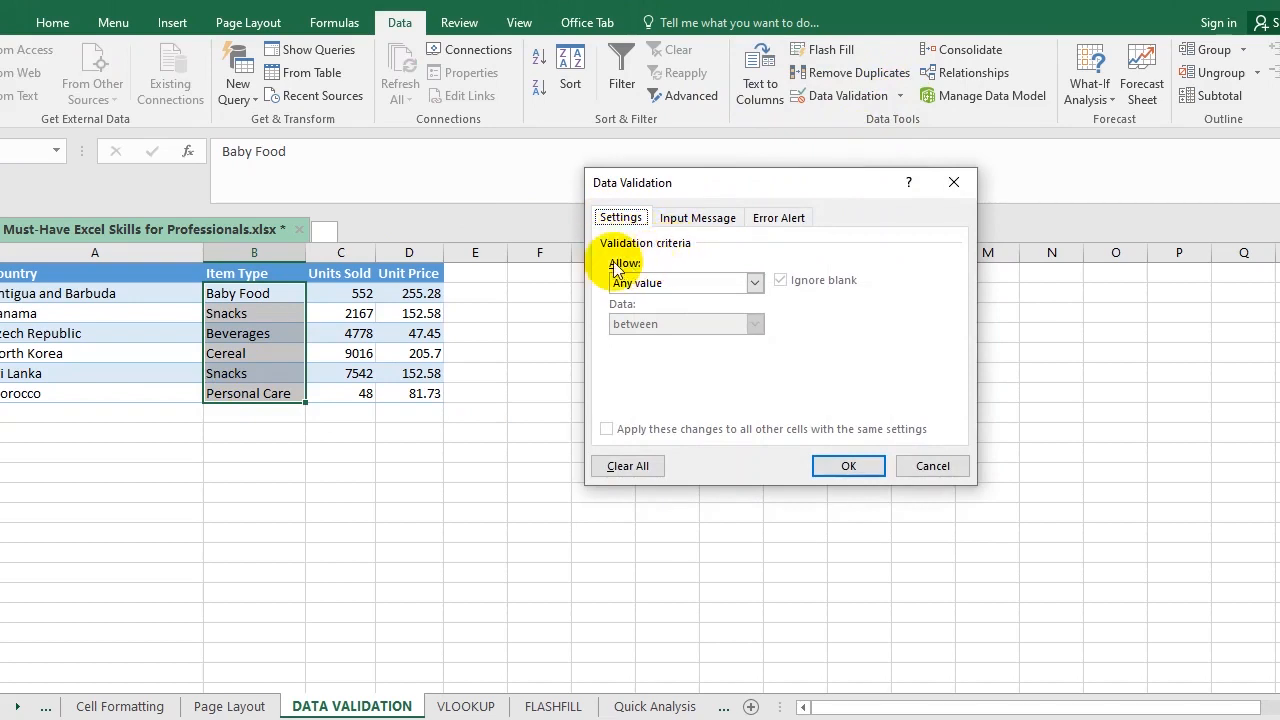
left_click(758, 285)
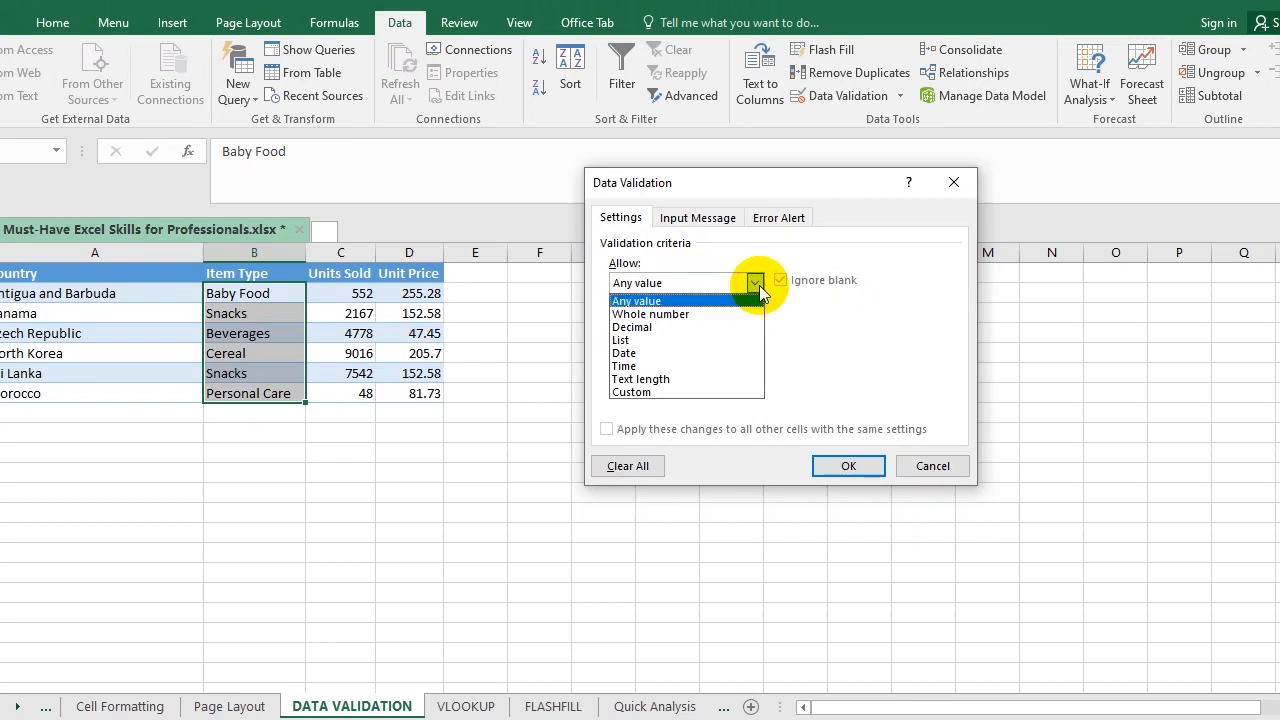
left_click(643, 381)
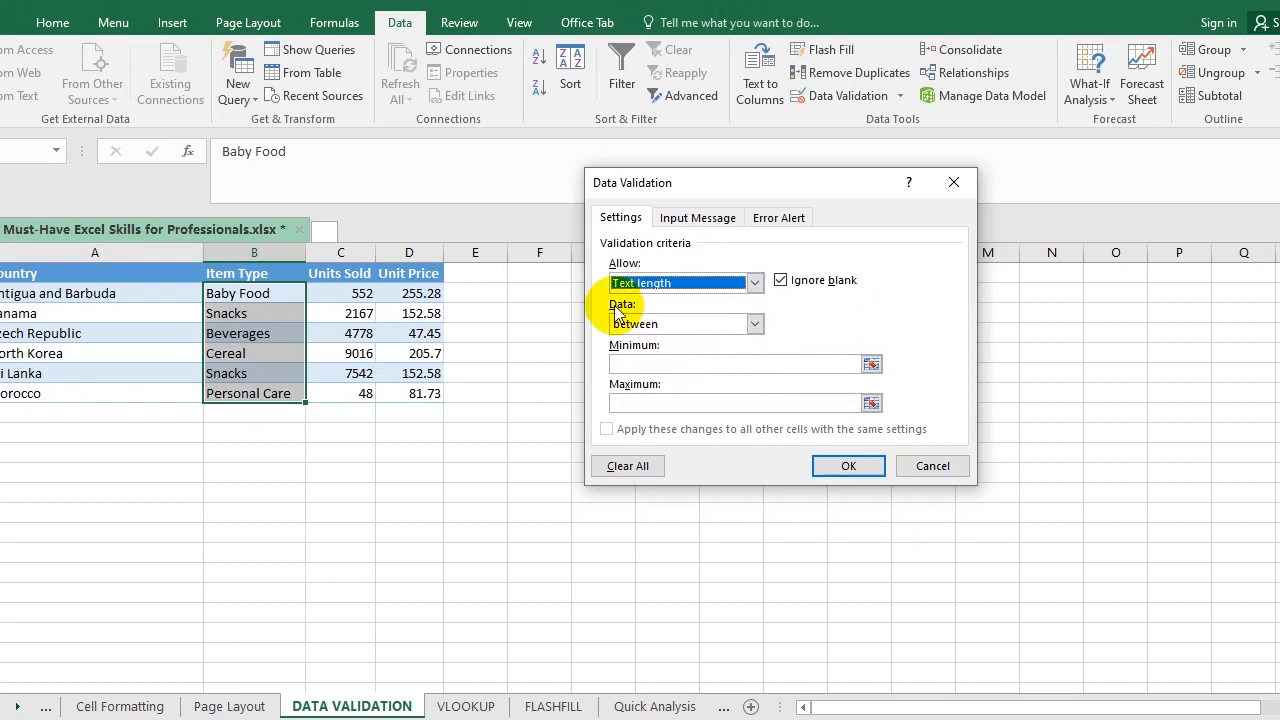
left_click(754, 324)
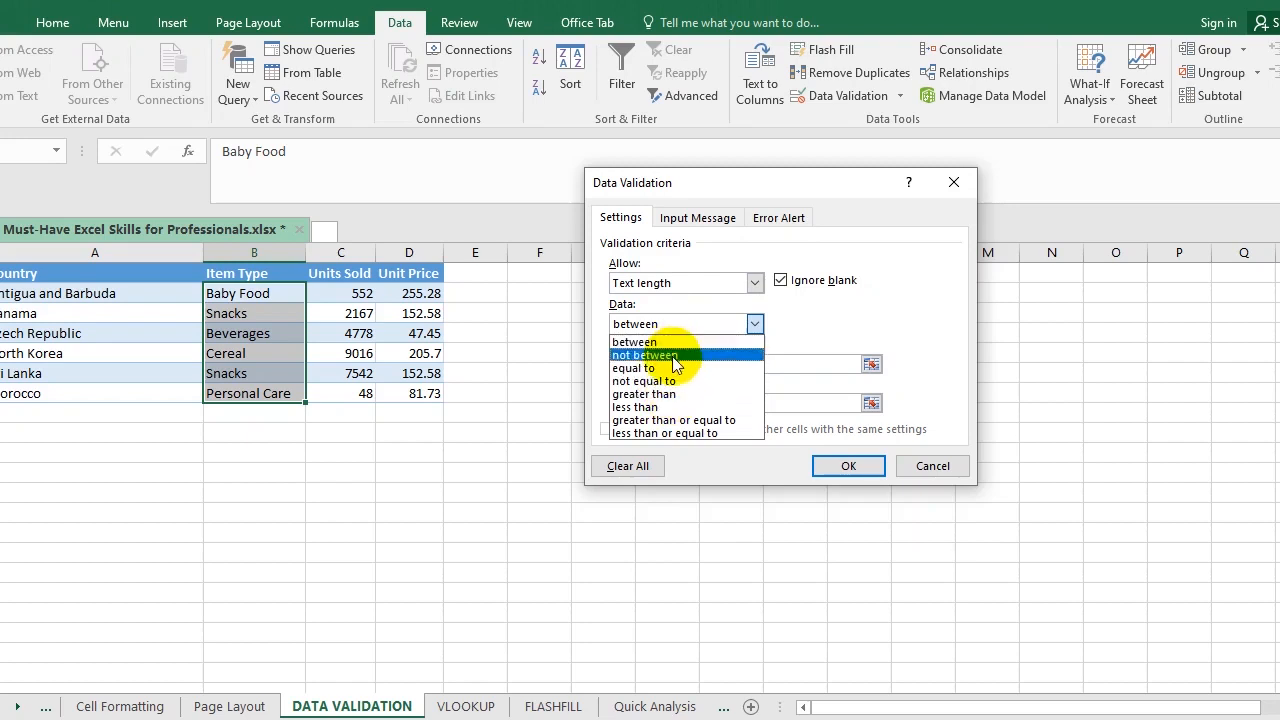
left_click(652, 407)
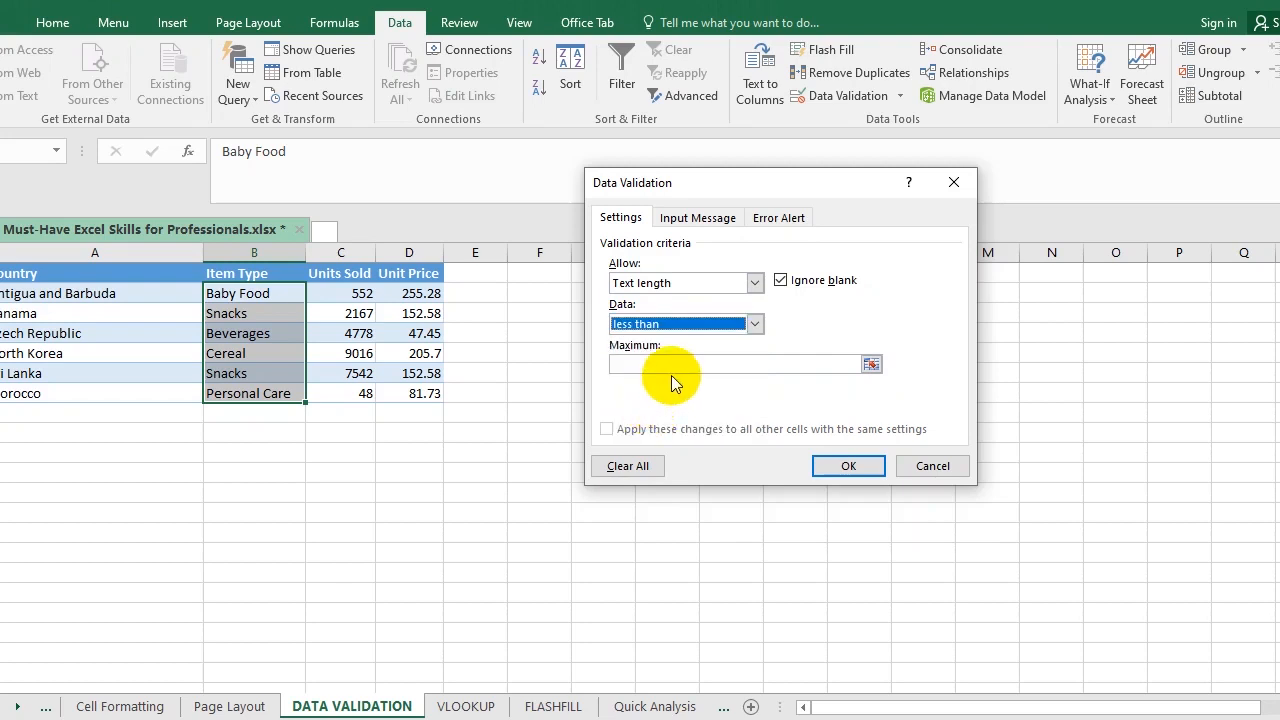
left_click(661, 366)
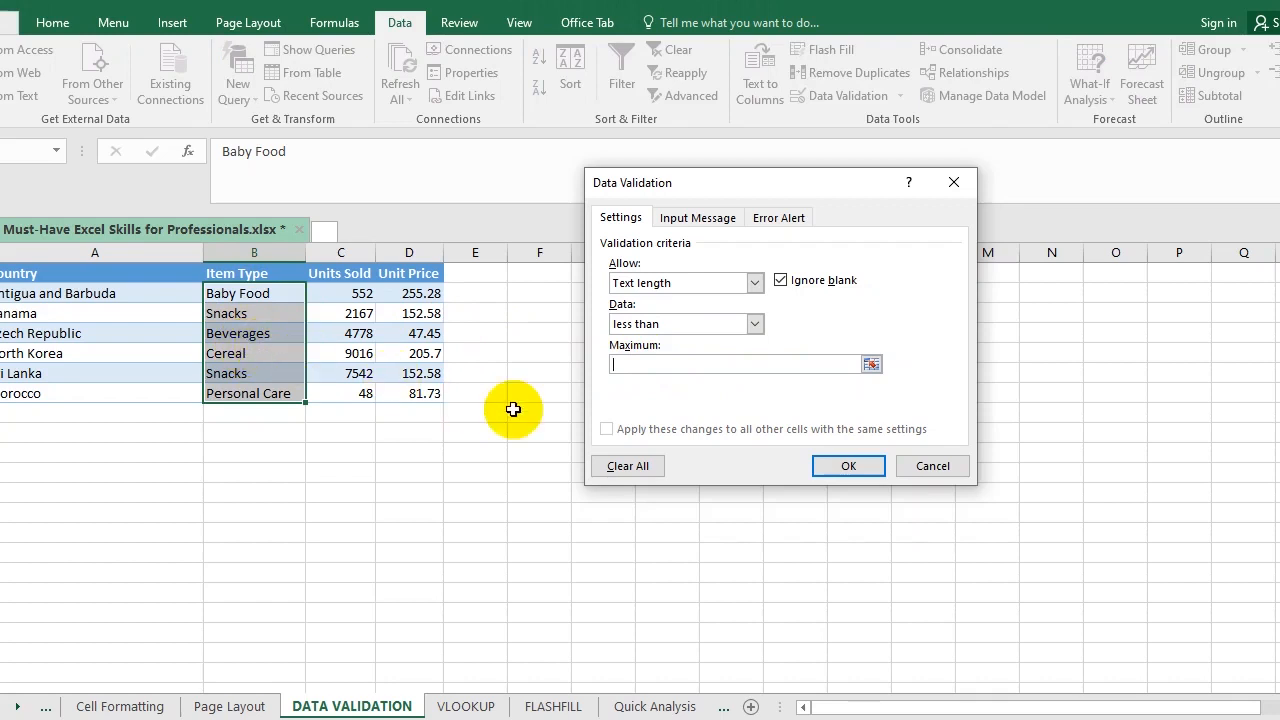
type("4")
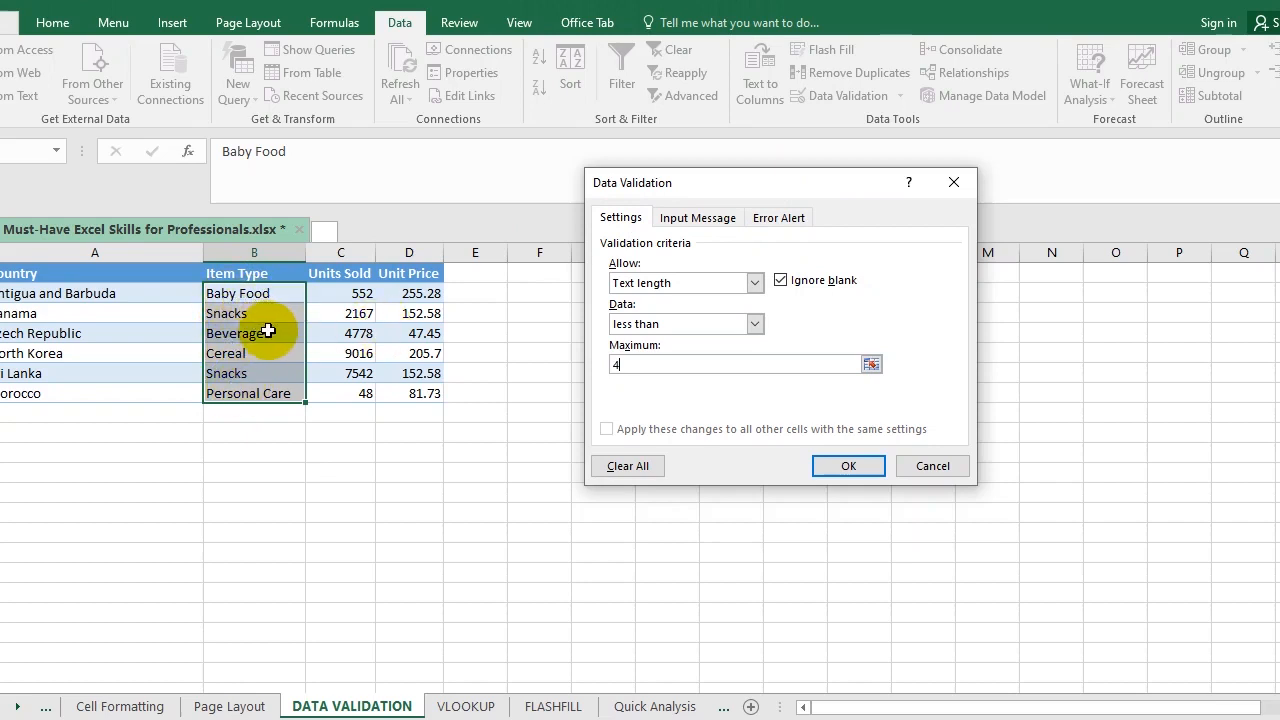
left_click(847, 467)
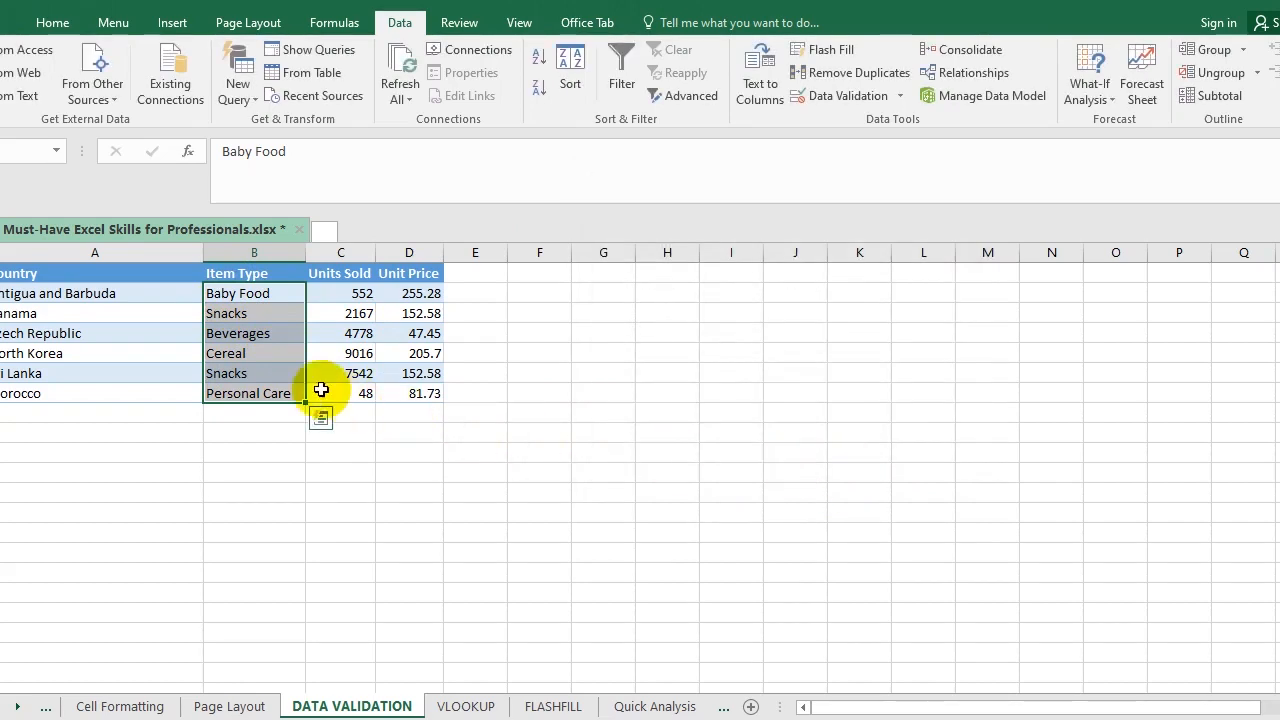
Check the data validation rule applied to the Personal Care cell in the Item Type column.
left_click(233, 467)
left_click(216, 297)
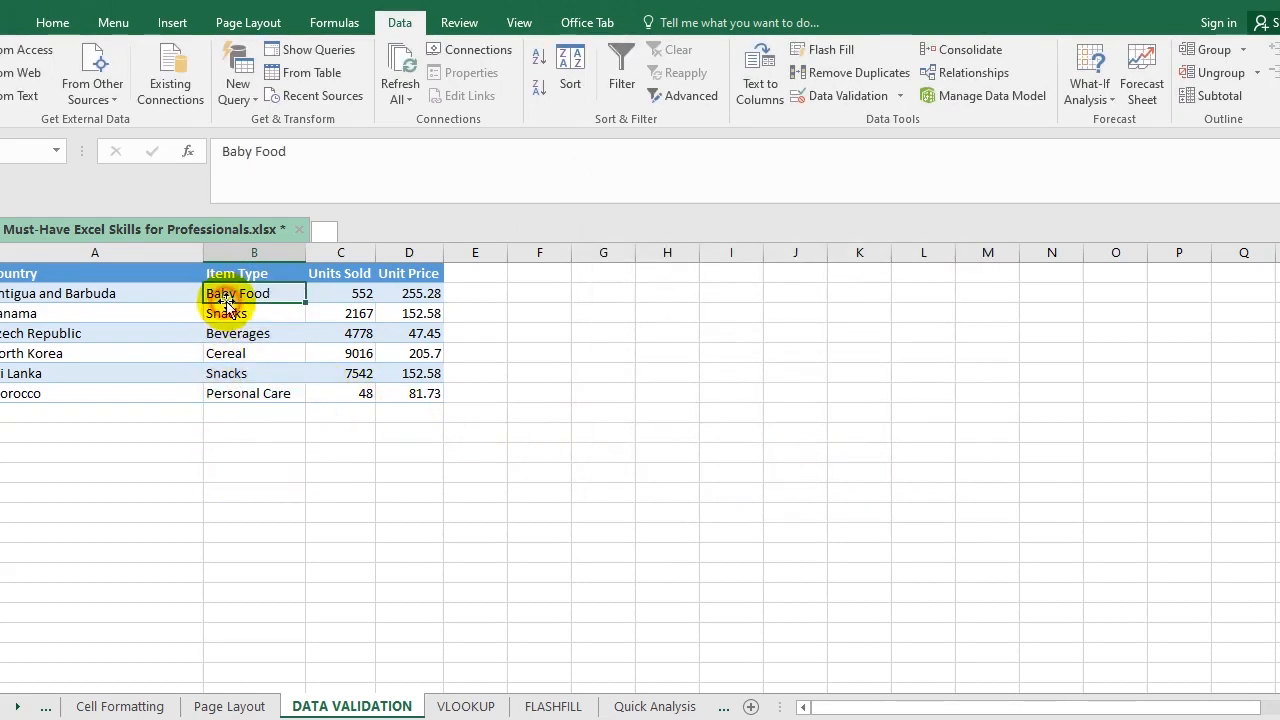
left_click(226, 333)
left_click(268, 390)
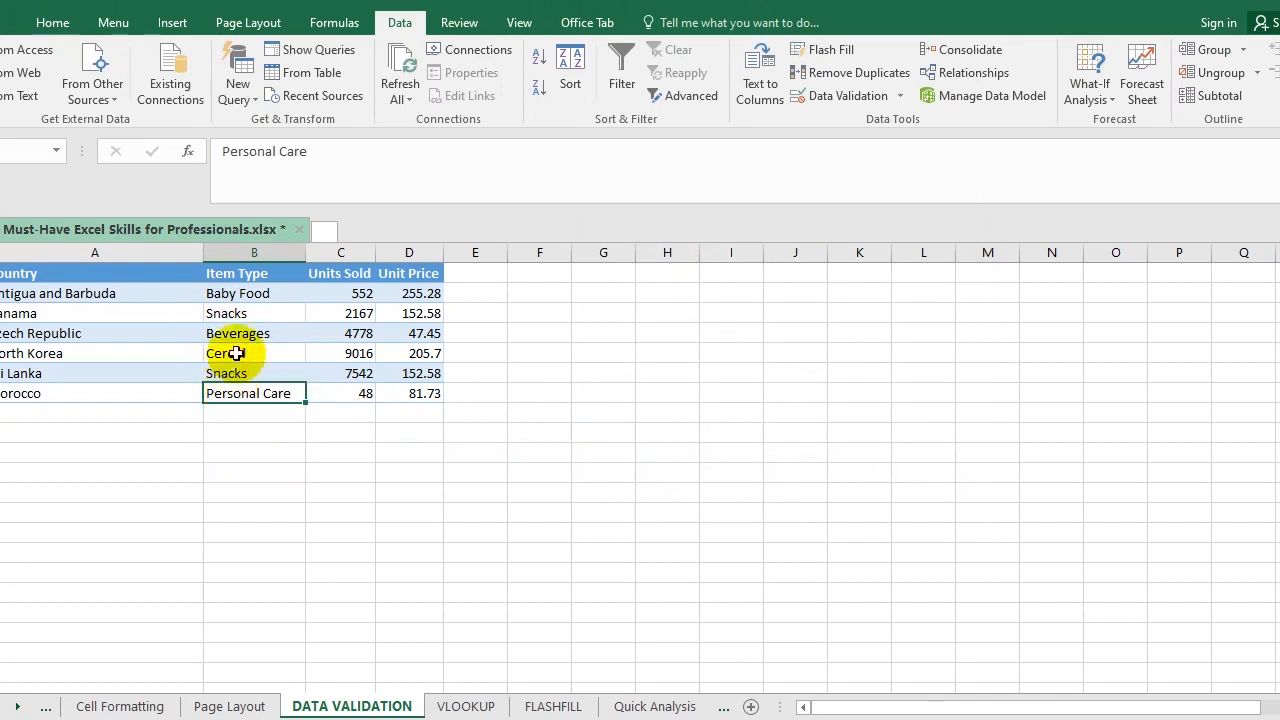
left_click(900, 96)
left_click(858, 120)
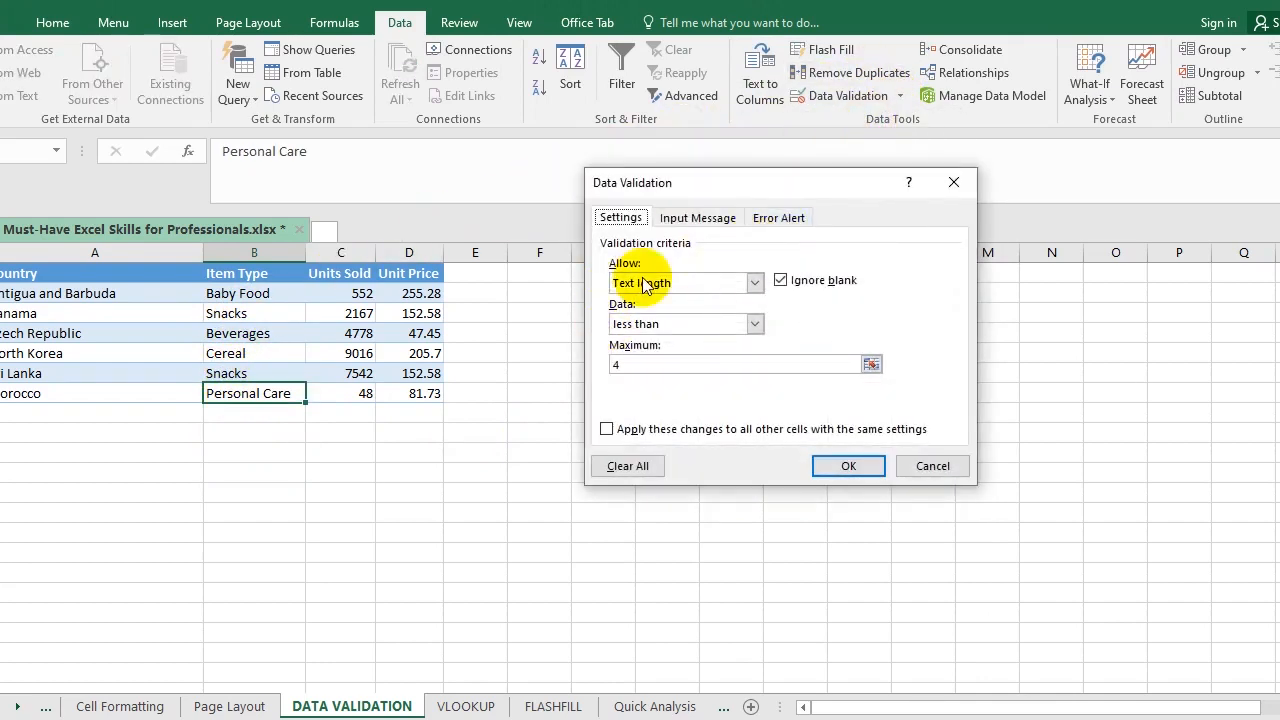
left_click(930, 465)
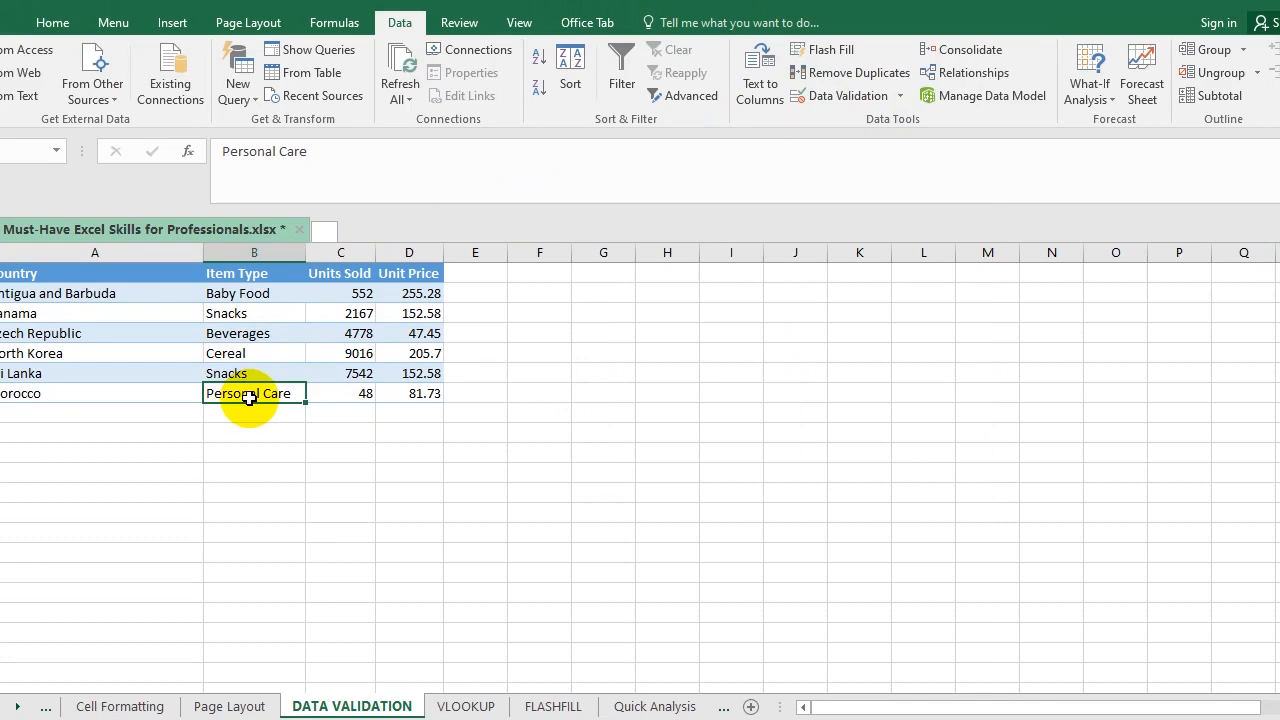
Try replacing Personal Care with "Pant" and "Shoe" to test the text length rule, then cancel the entry.
type("Pan")
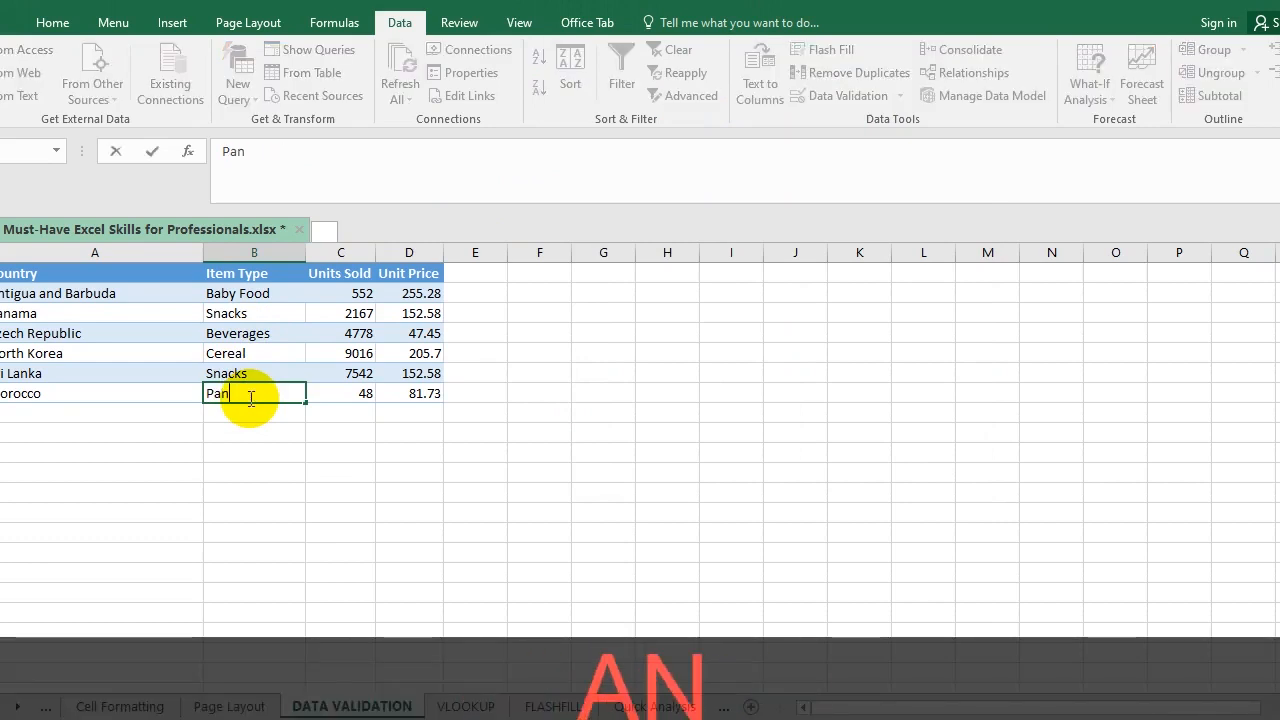
type("t")
key("Return")
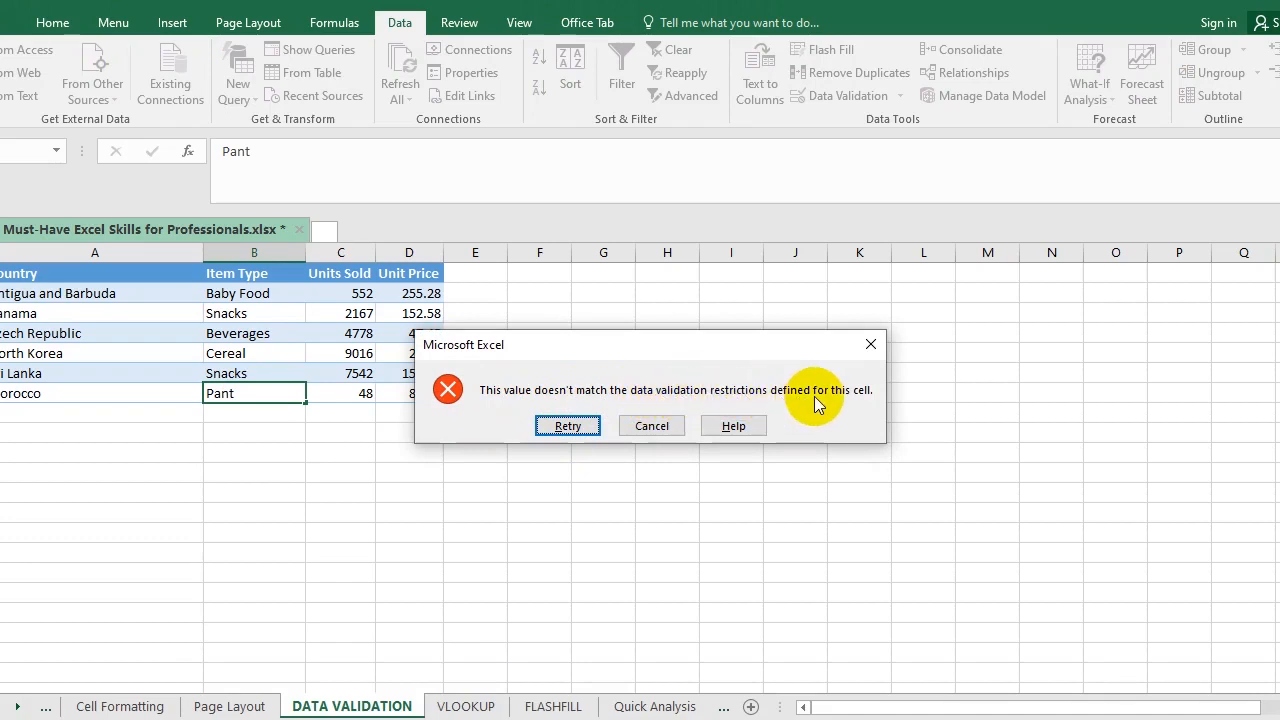
left_click(592, 428)
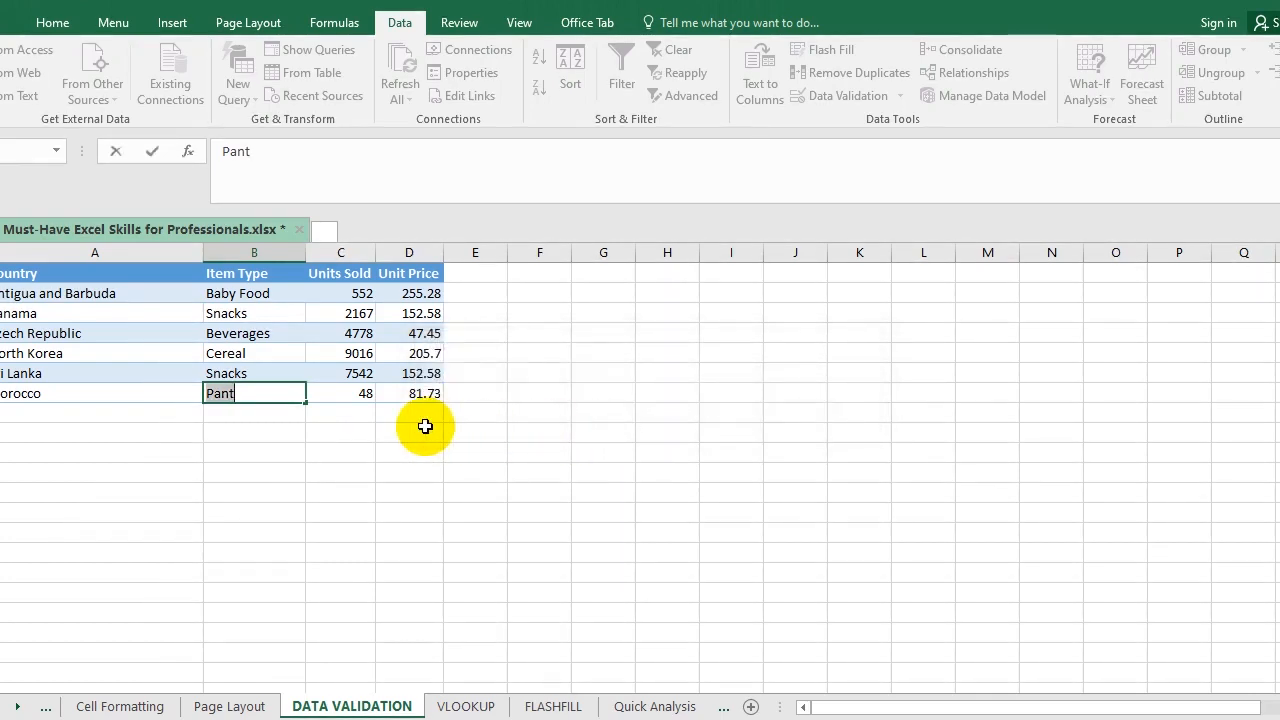
key("shift")
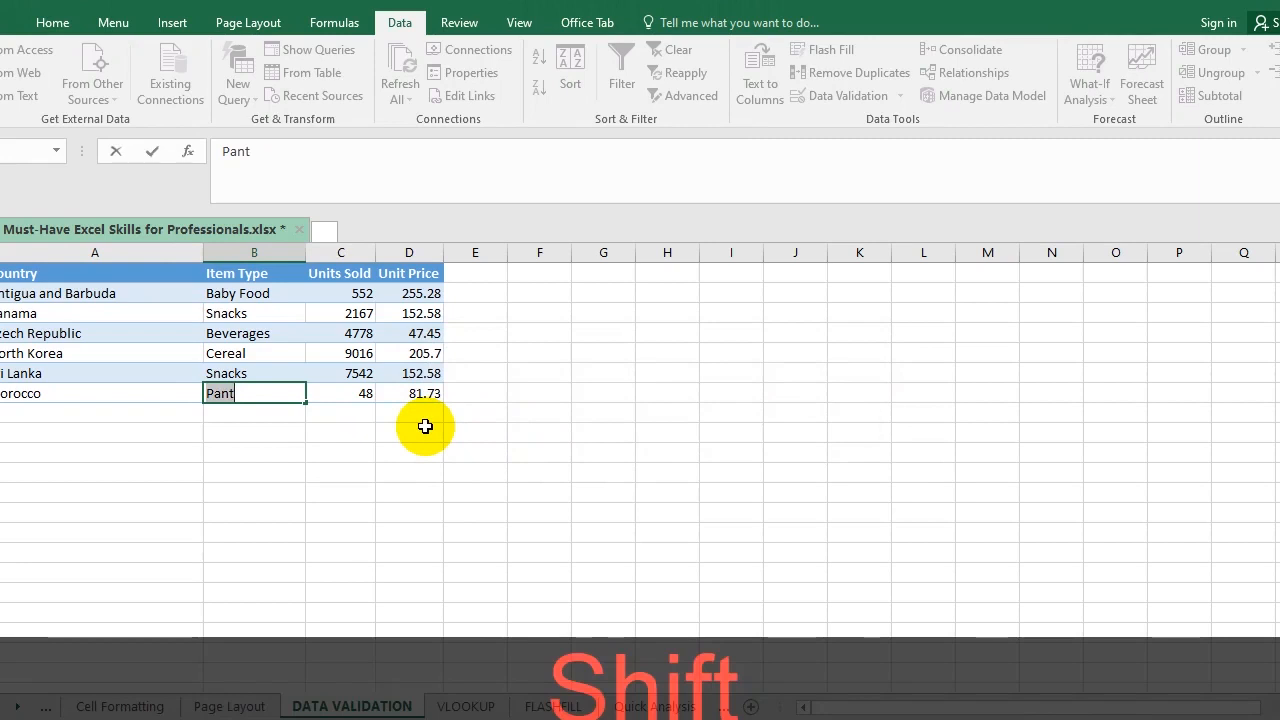
type("Shoe")
key("Return")
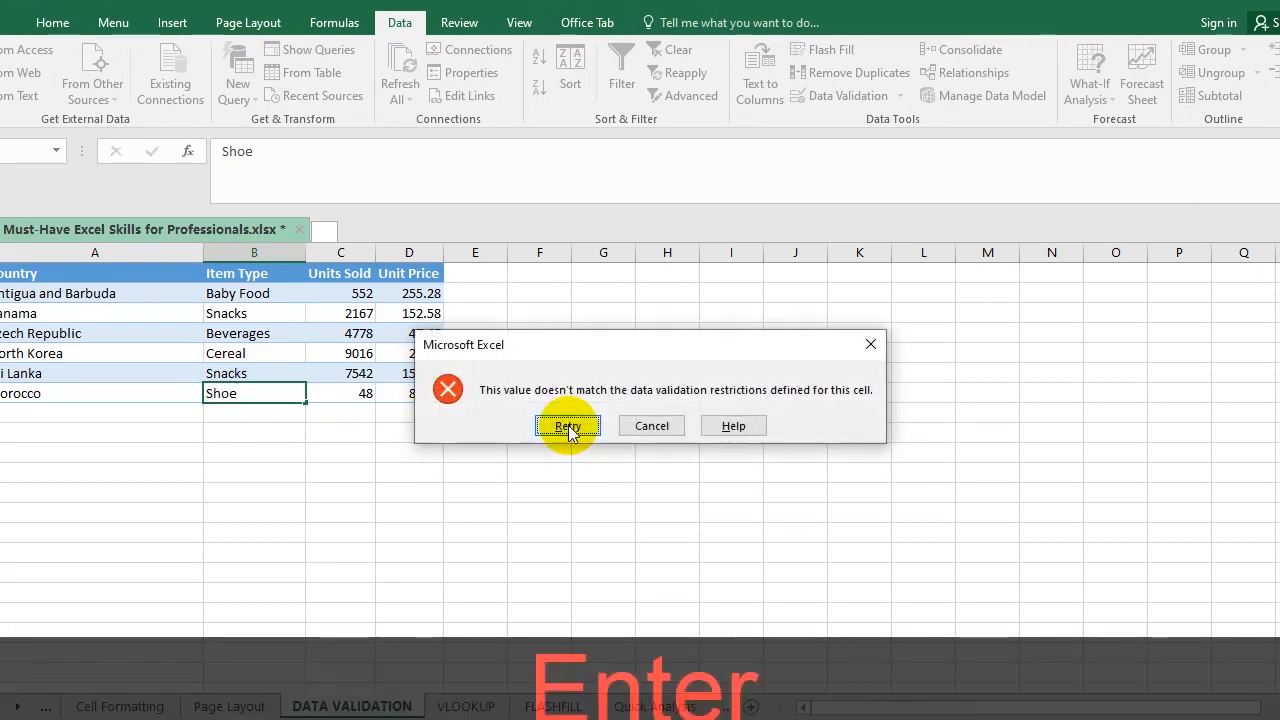
left_click(664, 427)
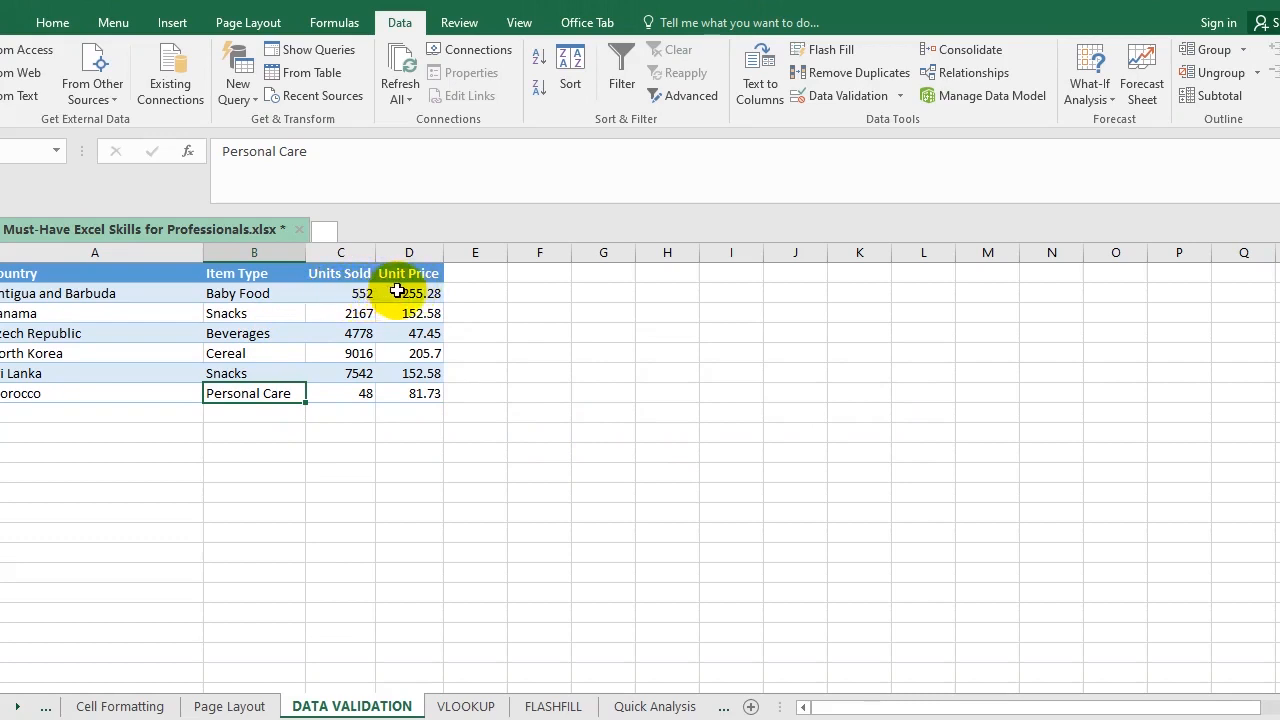
Apply a data validation rule to all Unit Price values, allowing only whole numbers between 50 and 200.
left_click_drag(398, 291, 423, 391)
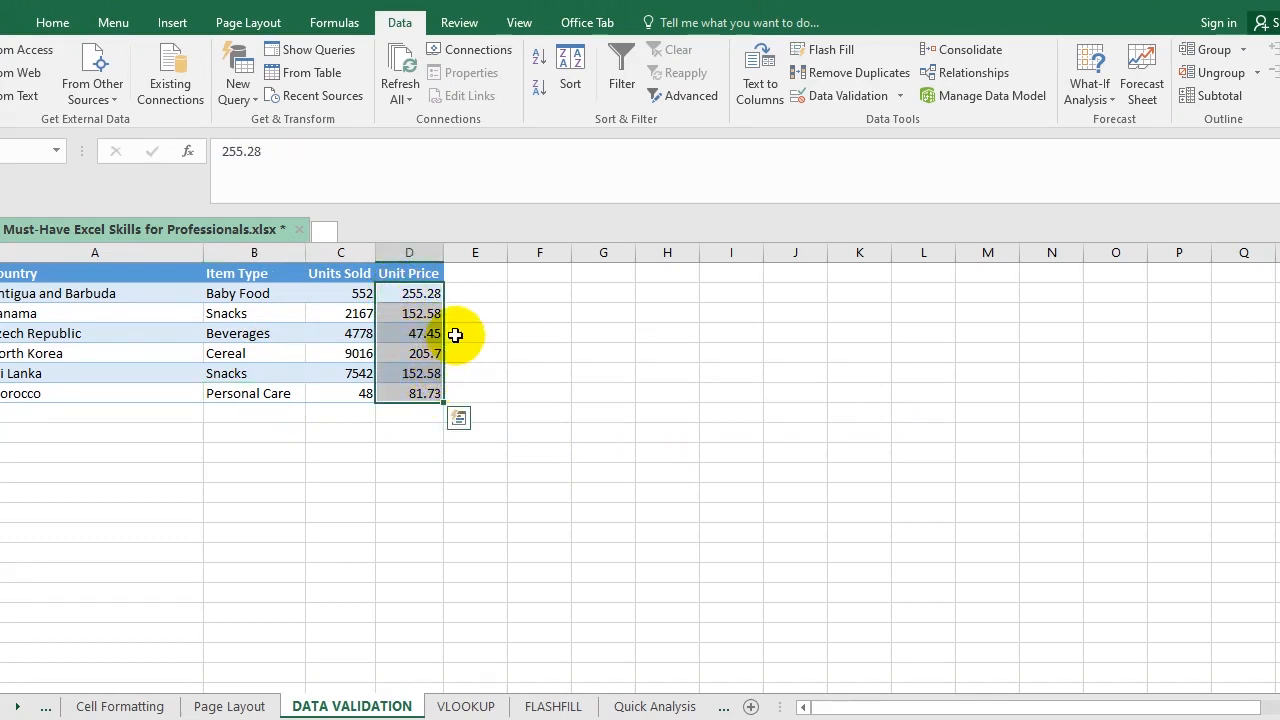
left_click(899, 95)
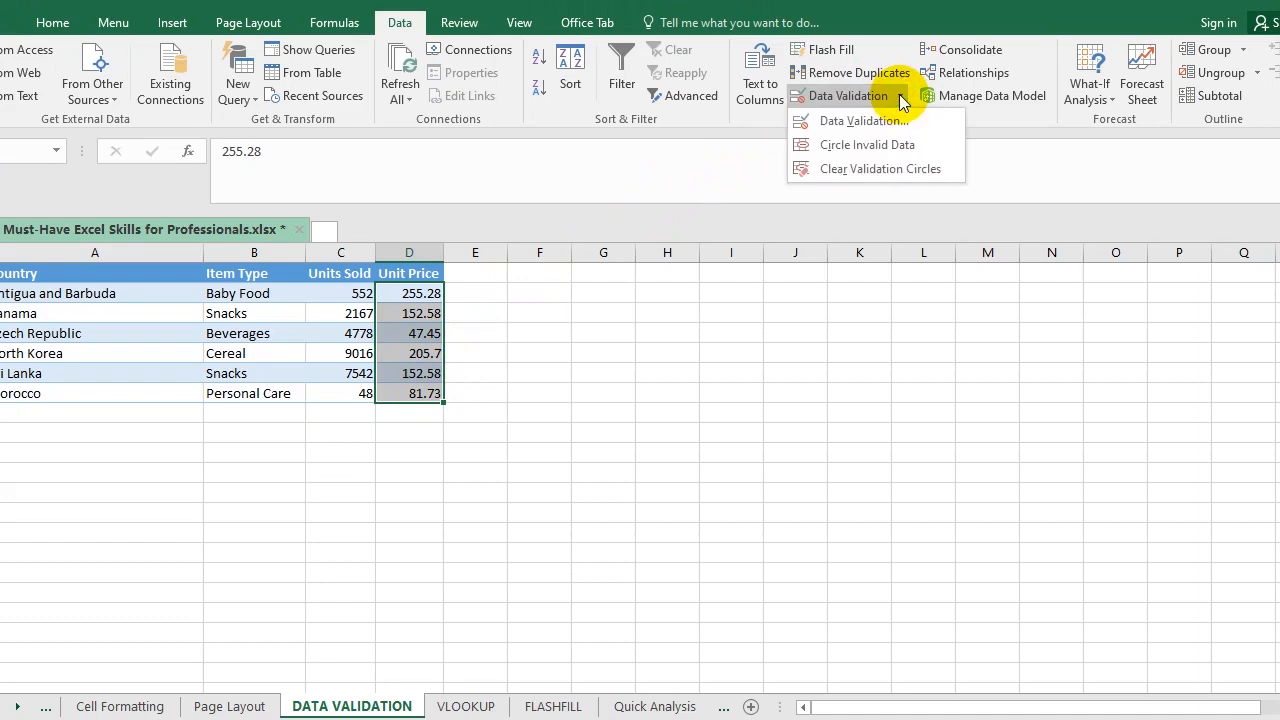
left_click(876, 119)
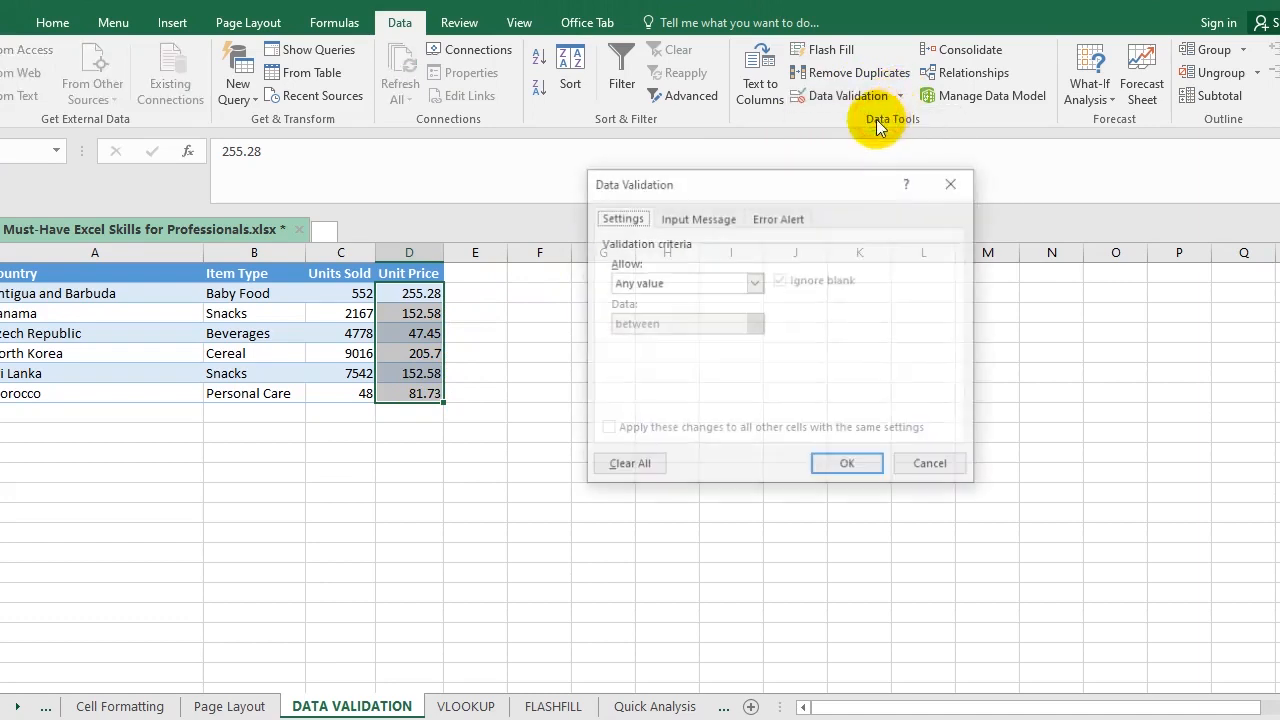
left_click(755, 284)
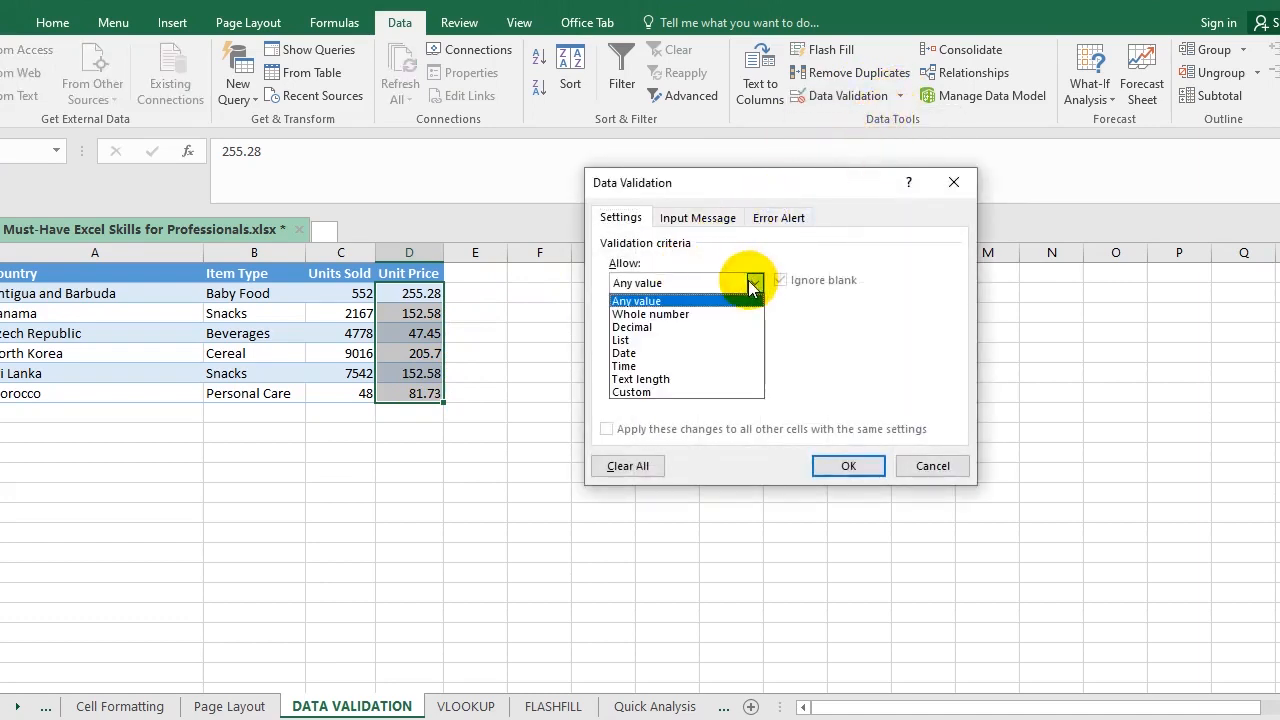
left_click(667, 315)
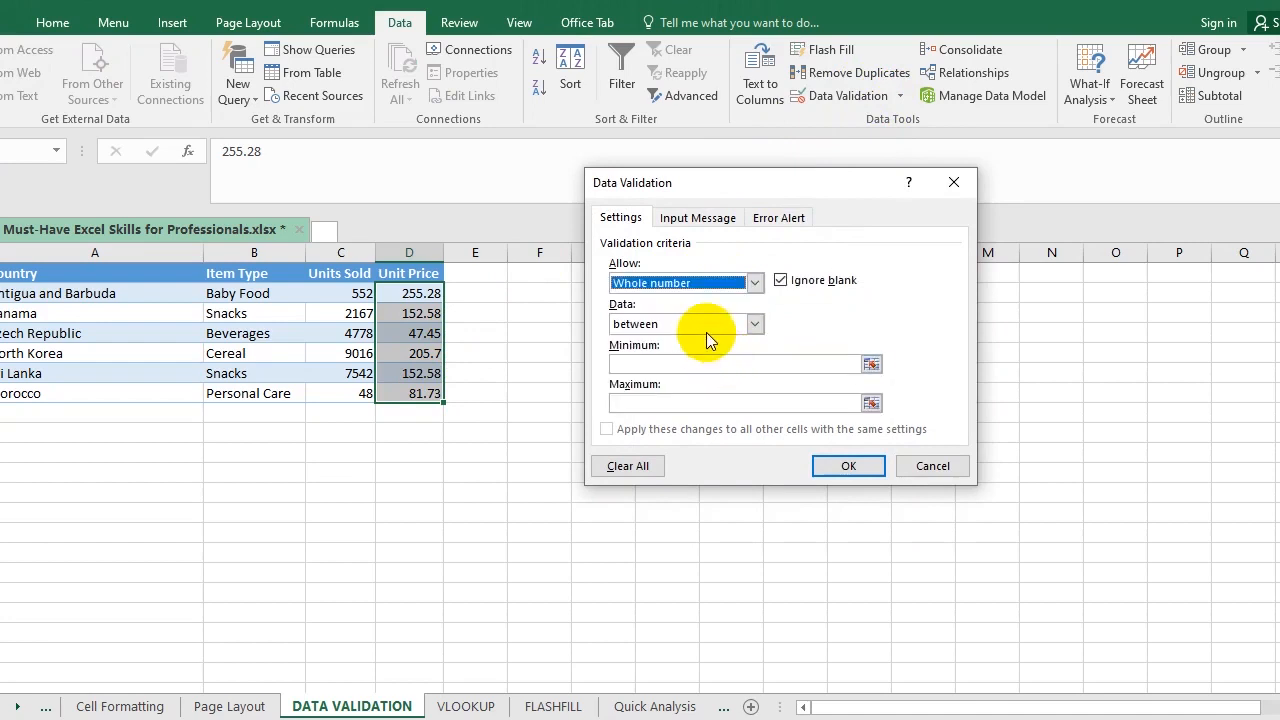
left_click(666, 365)
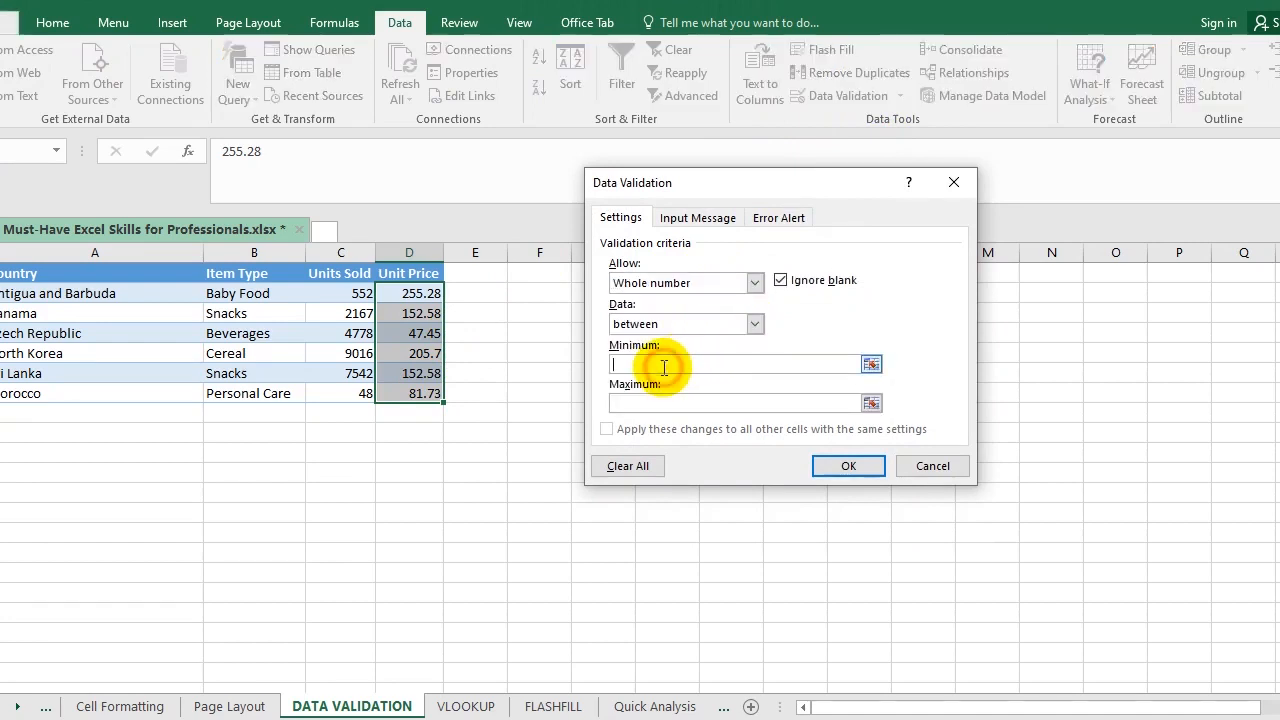
left_click_drag(741, 187, 779, 188)
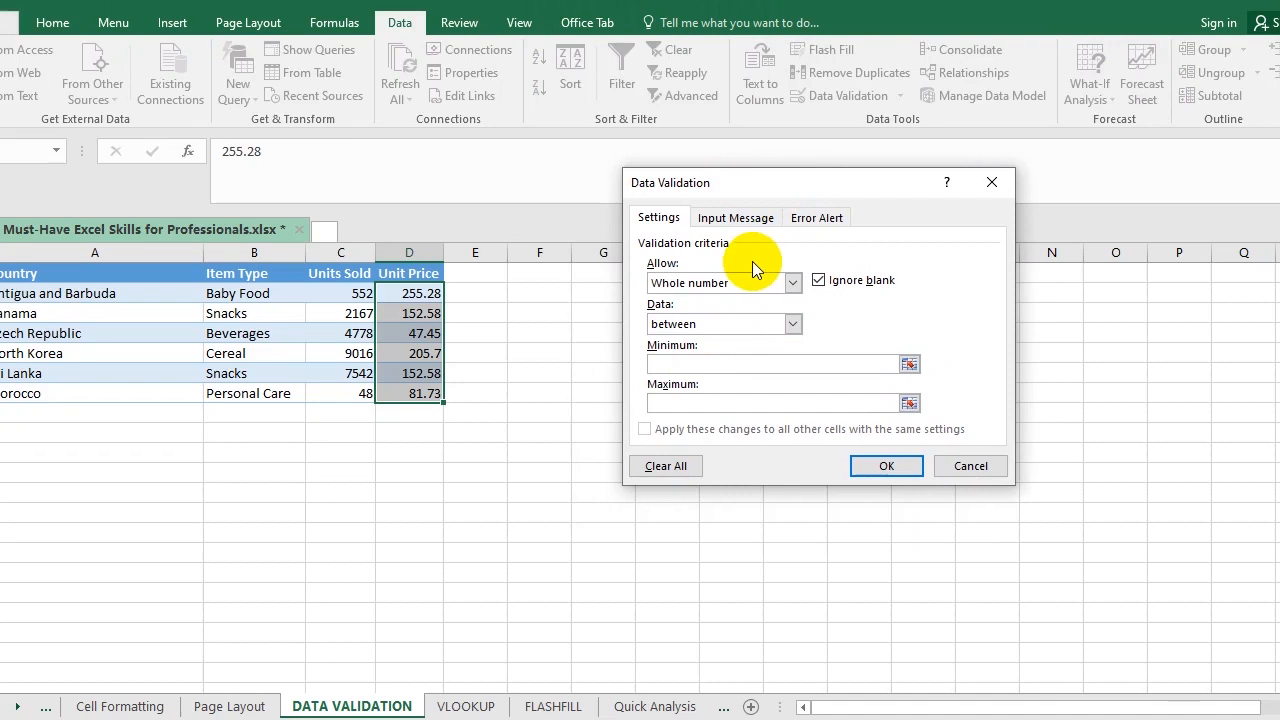
type("50")
left_click(680, 402)
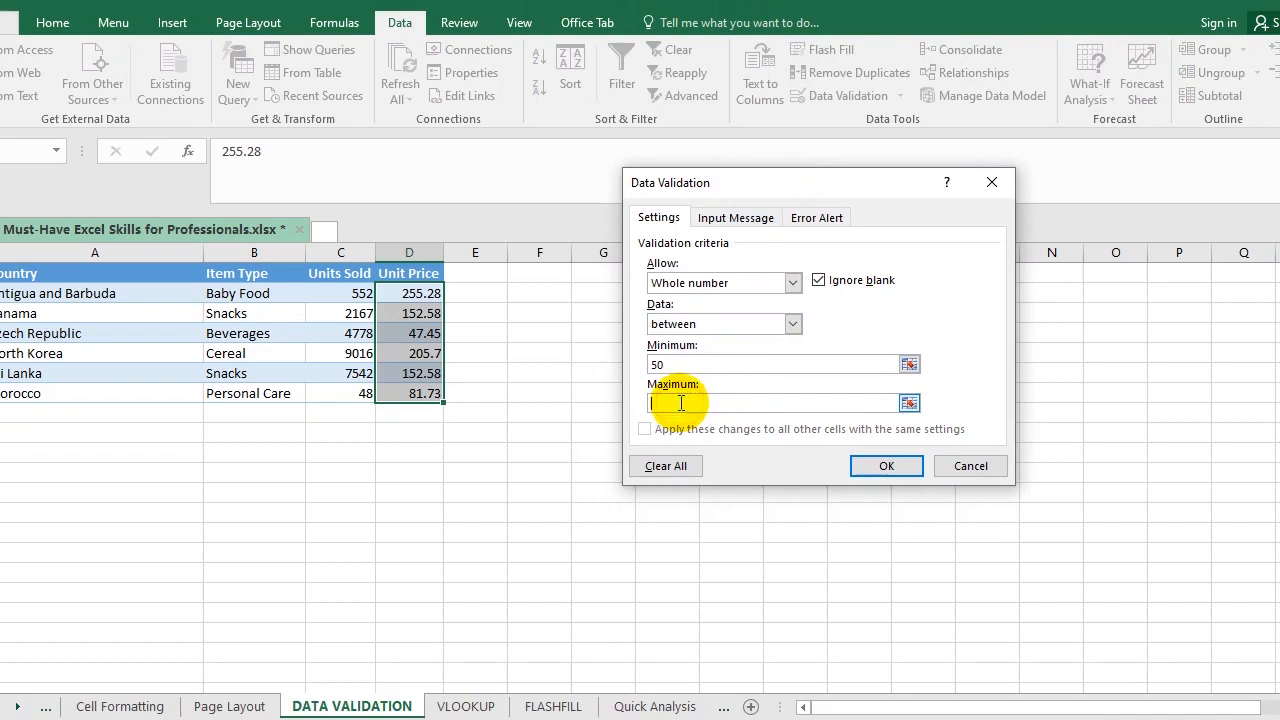
type("200")
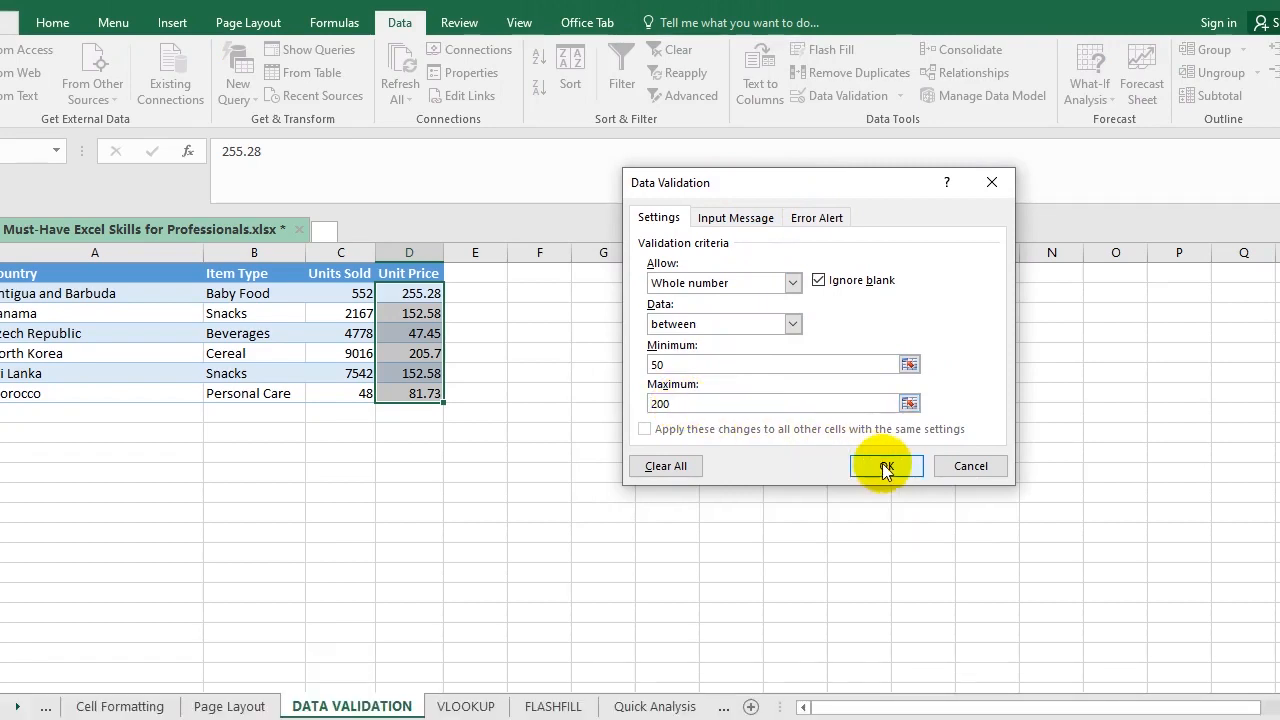
left_click(888, 467)
Change the Unit Price in the Panama row to 100 to test the rule with an allowed value.
left_click(420, 313)
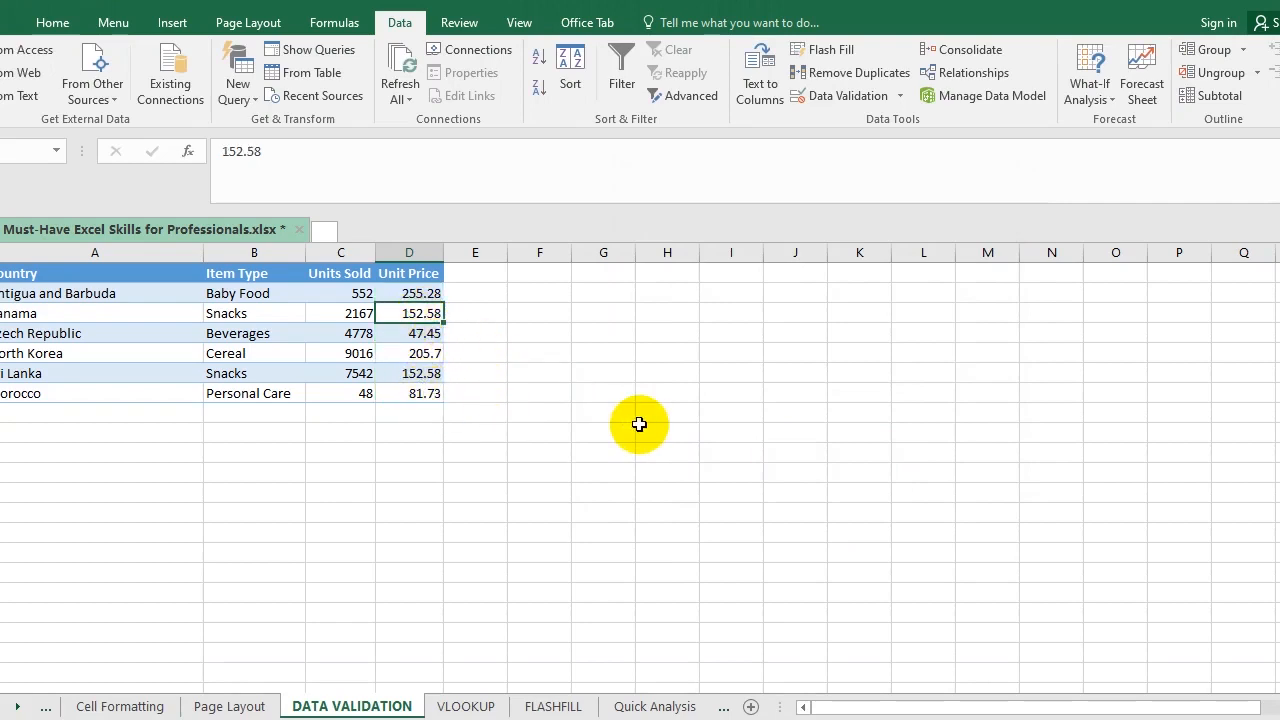
type("100")
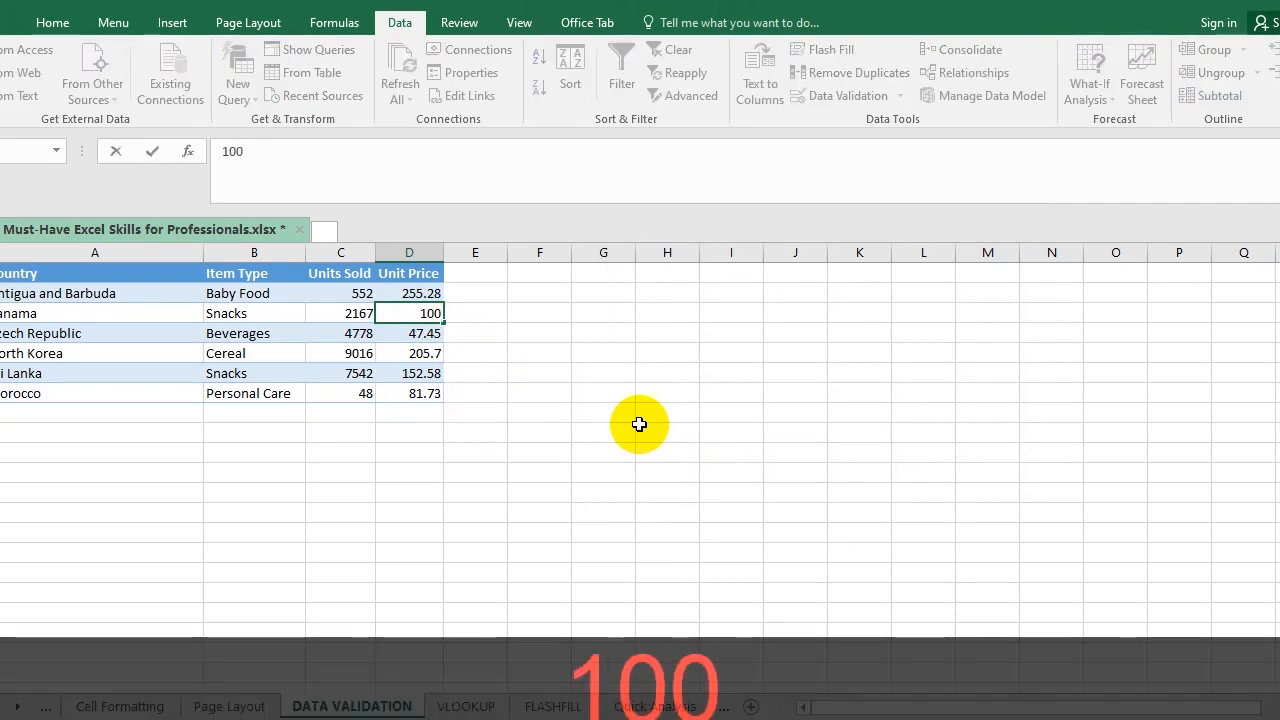
key("Return")
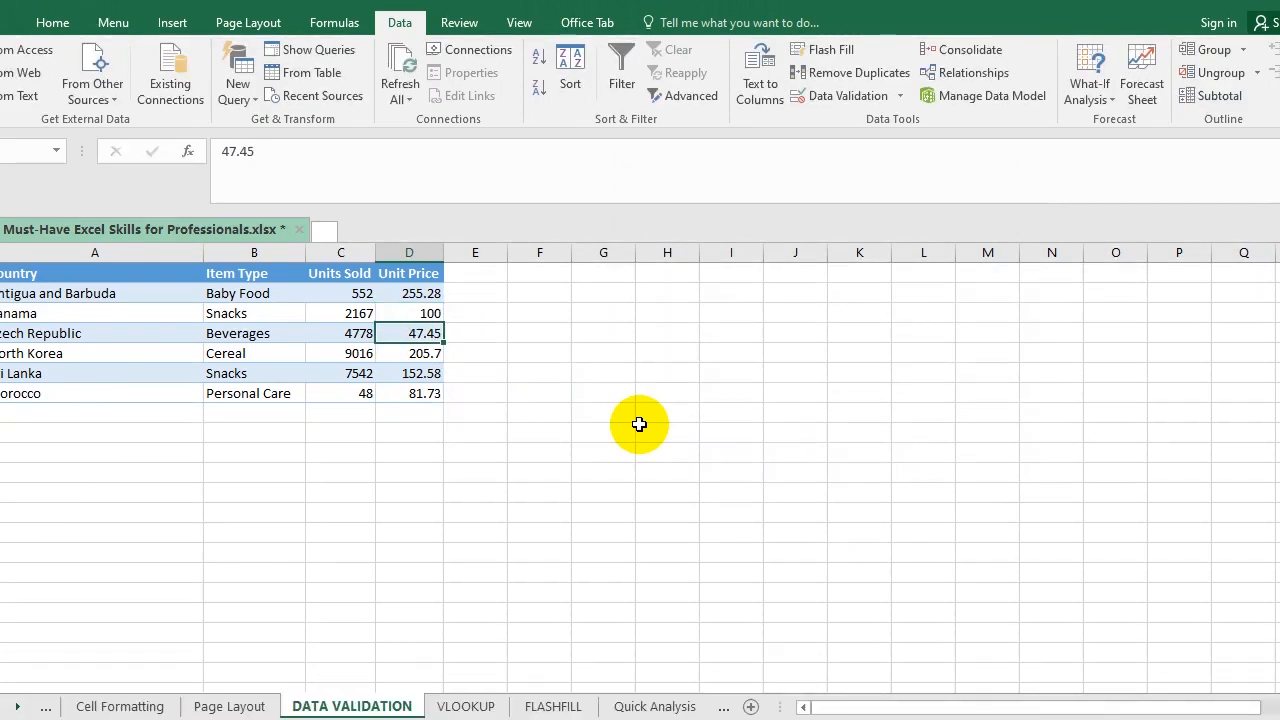
Try entering 20 as the Unit Price in the Beverages row to test the whole-number rule, then cancel the entry.
type("20")
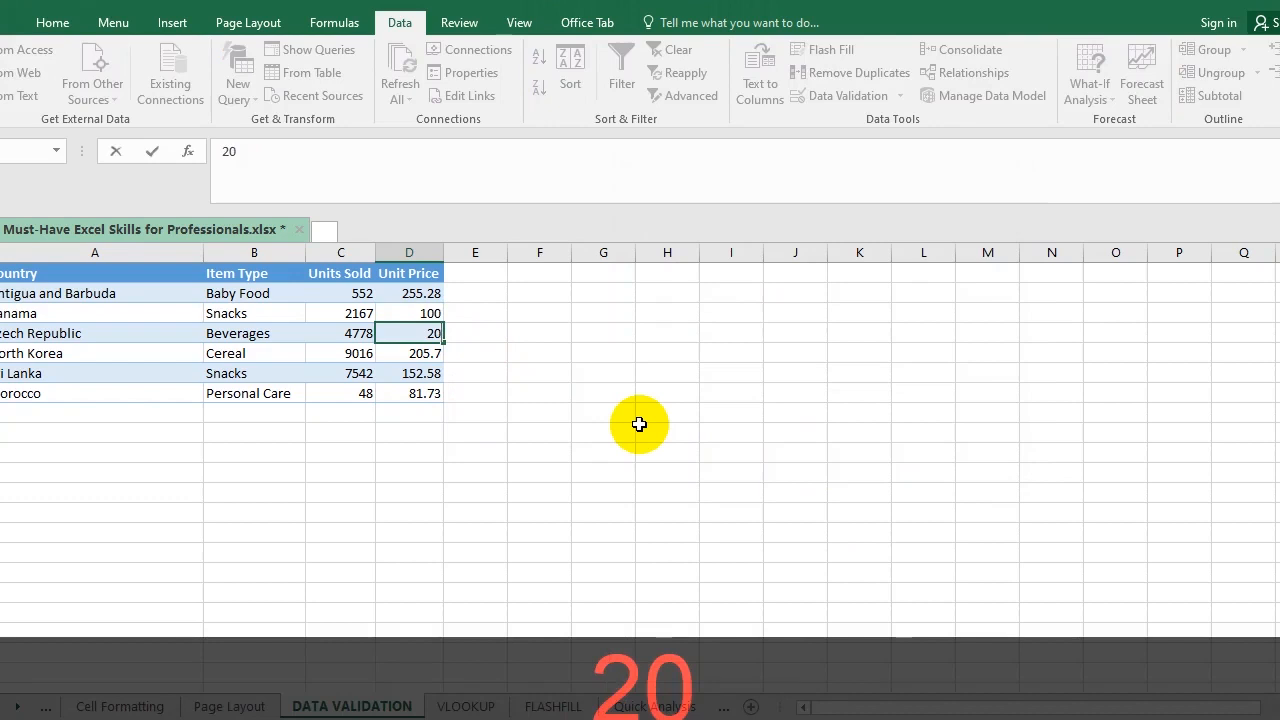
key("Return")
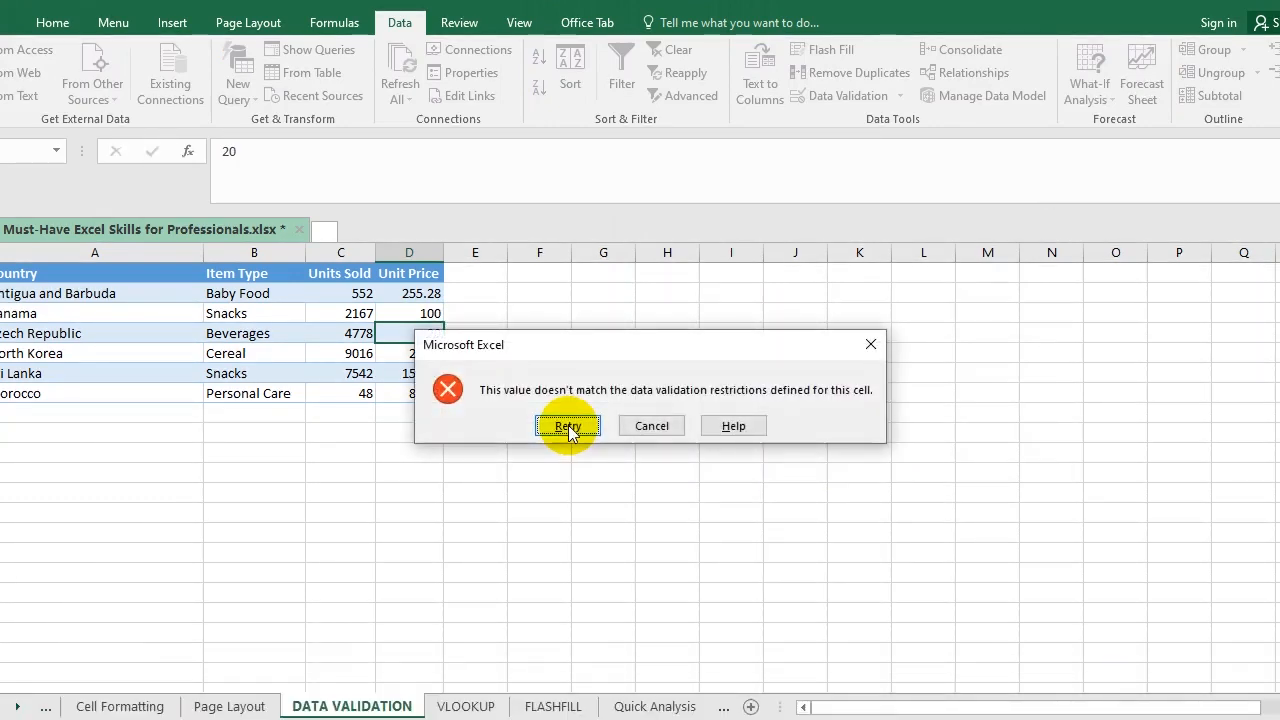
left_click_drag(624, 342, 647, 458)
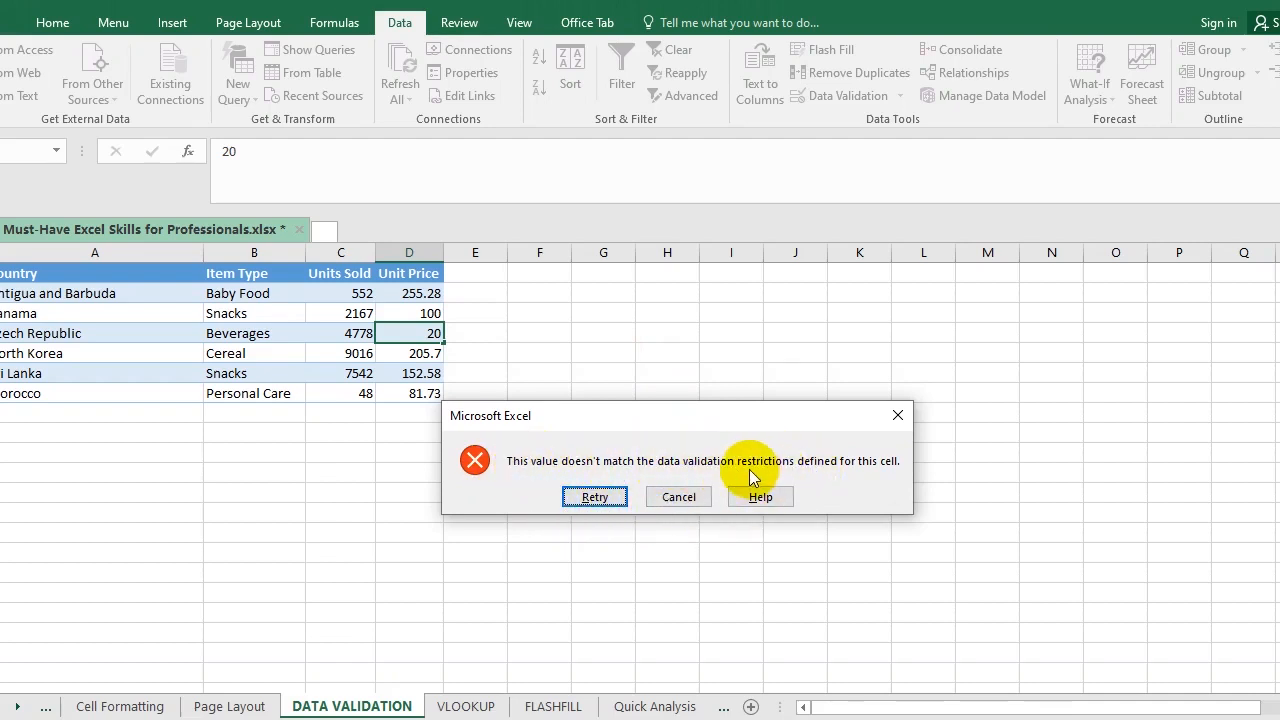
left_click(689, 500)
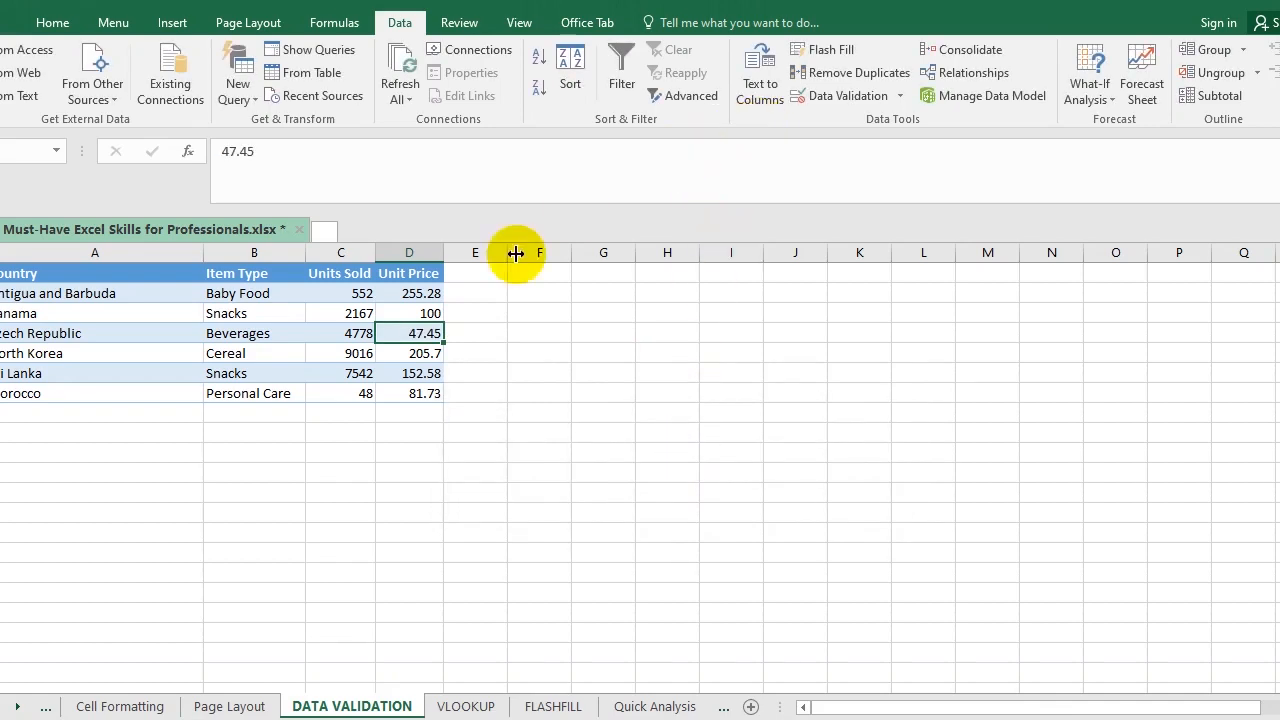
Reopen the validation rule for all Unit Price values and give its input message the title "Do this".
left_click_drag(429, 294, 419, 392)
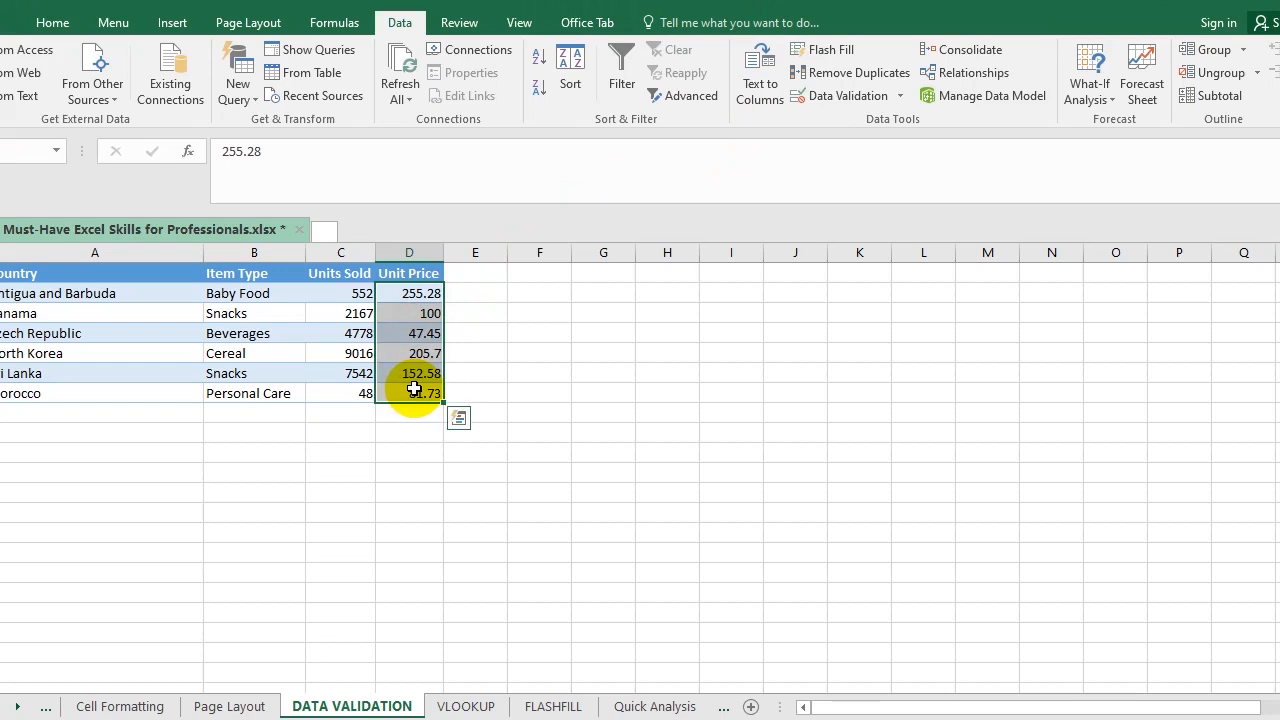
left_click(899, 96)
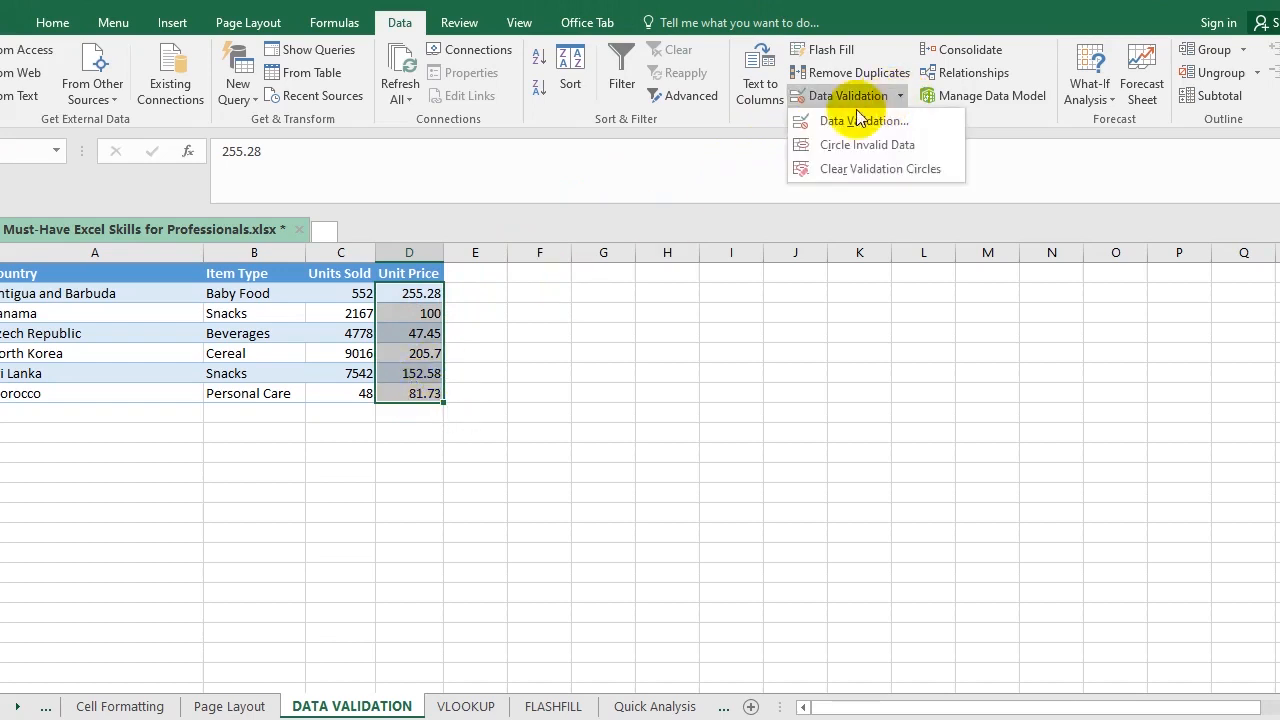
left_click(839, 119)
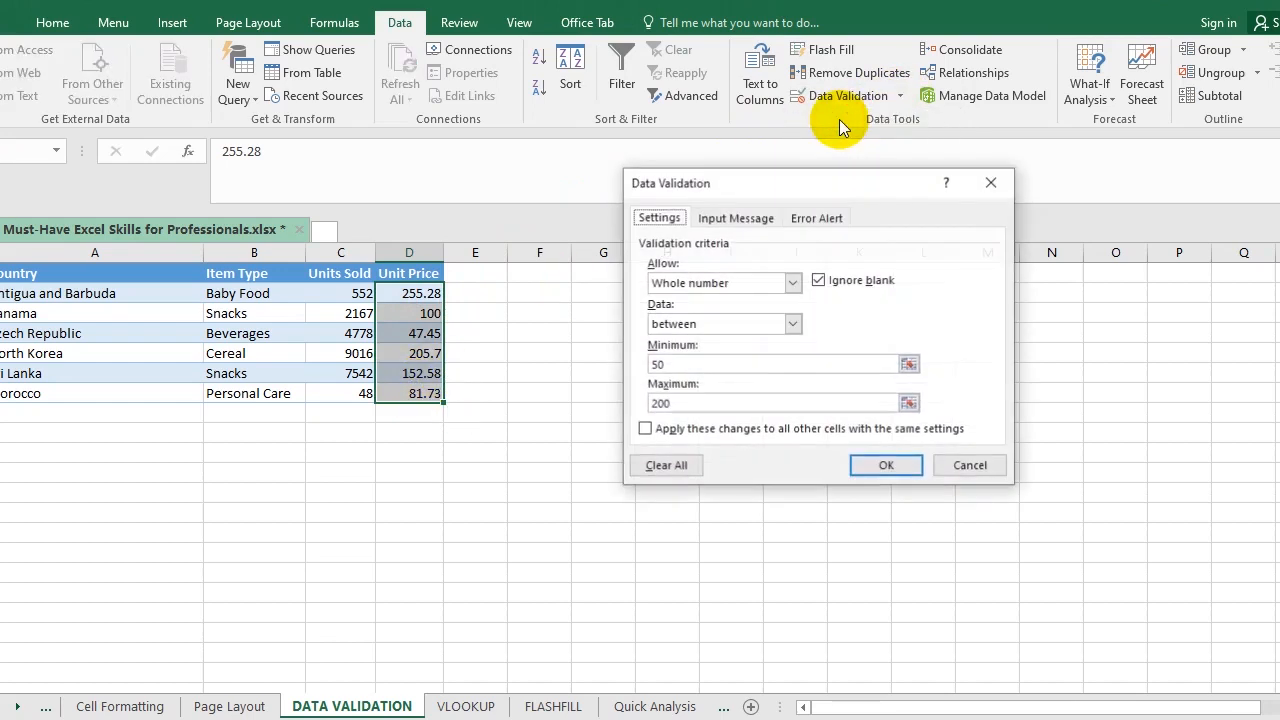
left_click(735, 219)
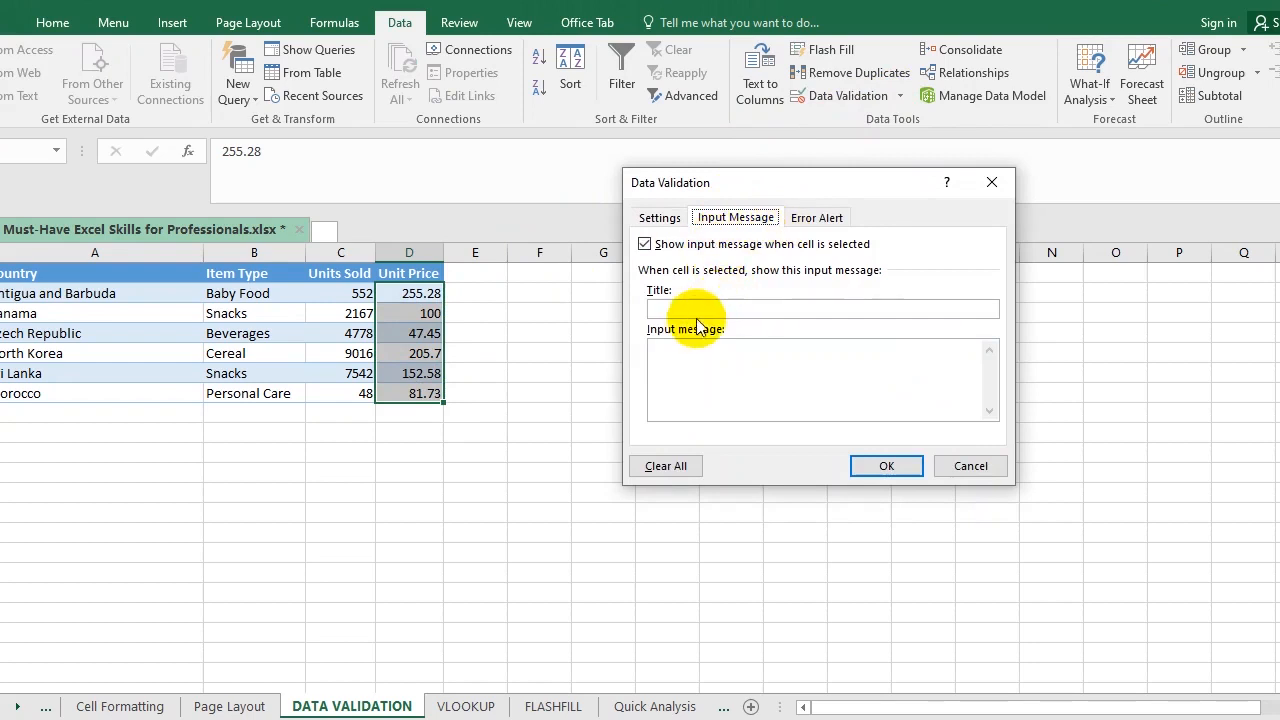
left_click(822, 218)
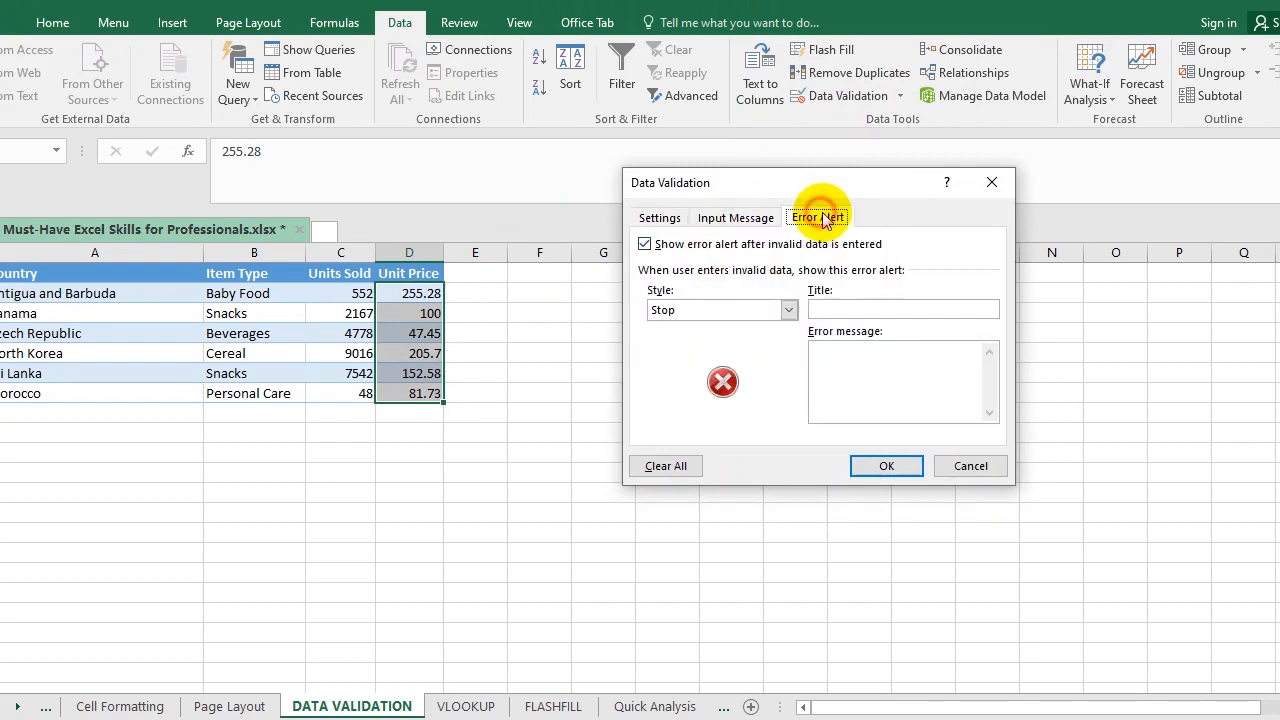
left_click(748, 219)
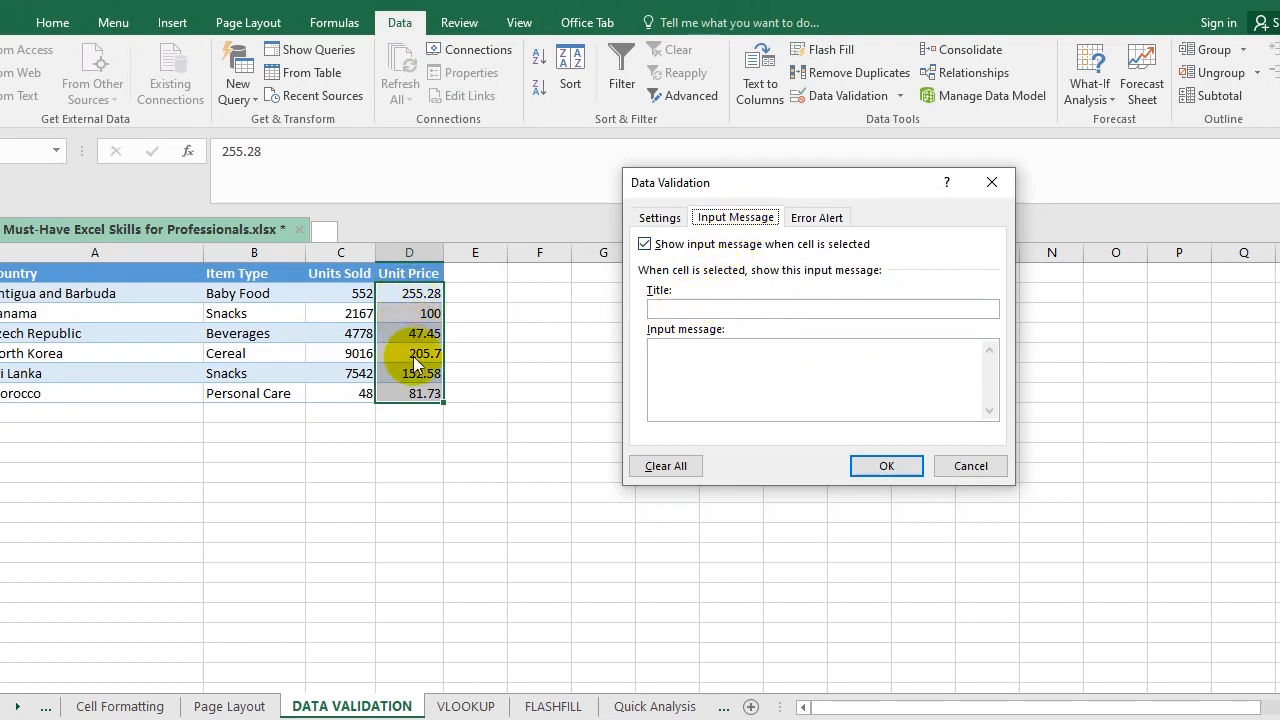
left_click(688, 308)
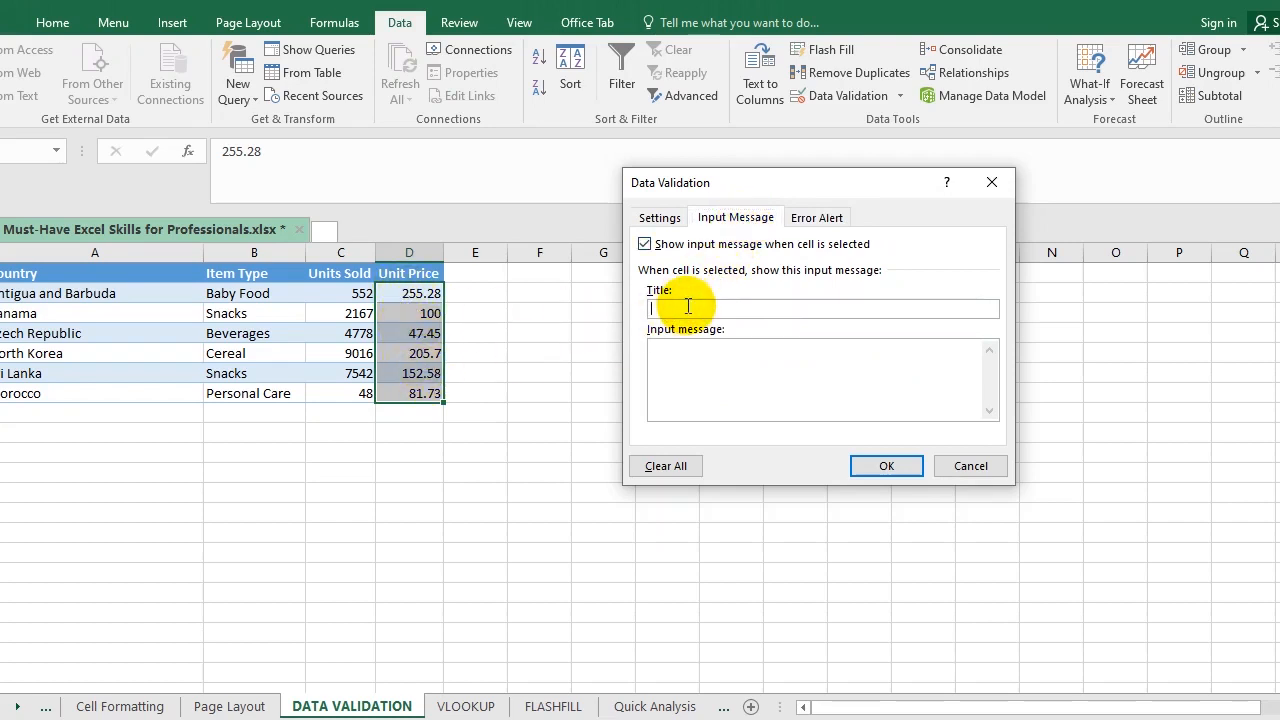
type("Do this")
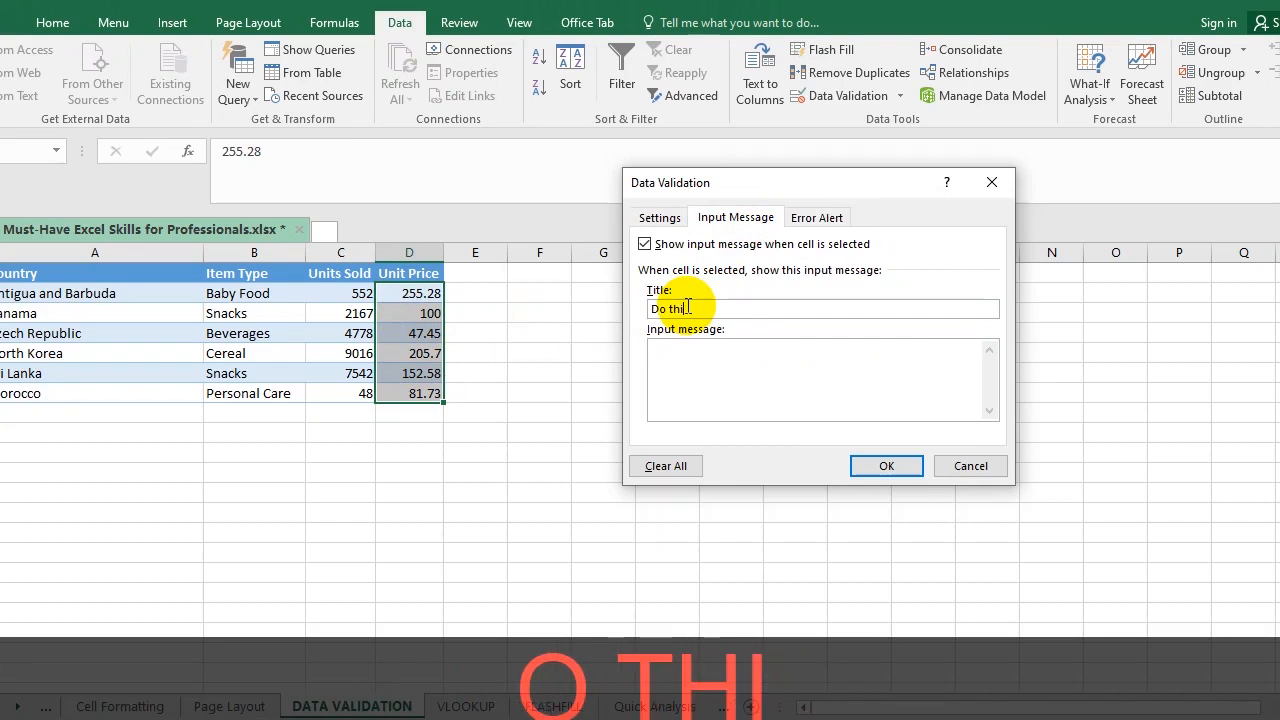
Set the input message text to "Enter values between 50 - 200", copy that text, and apply the validation settings.
left_click(676, 345)
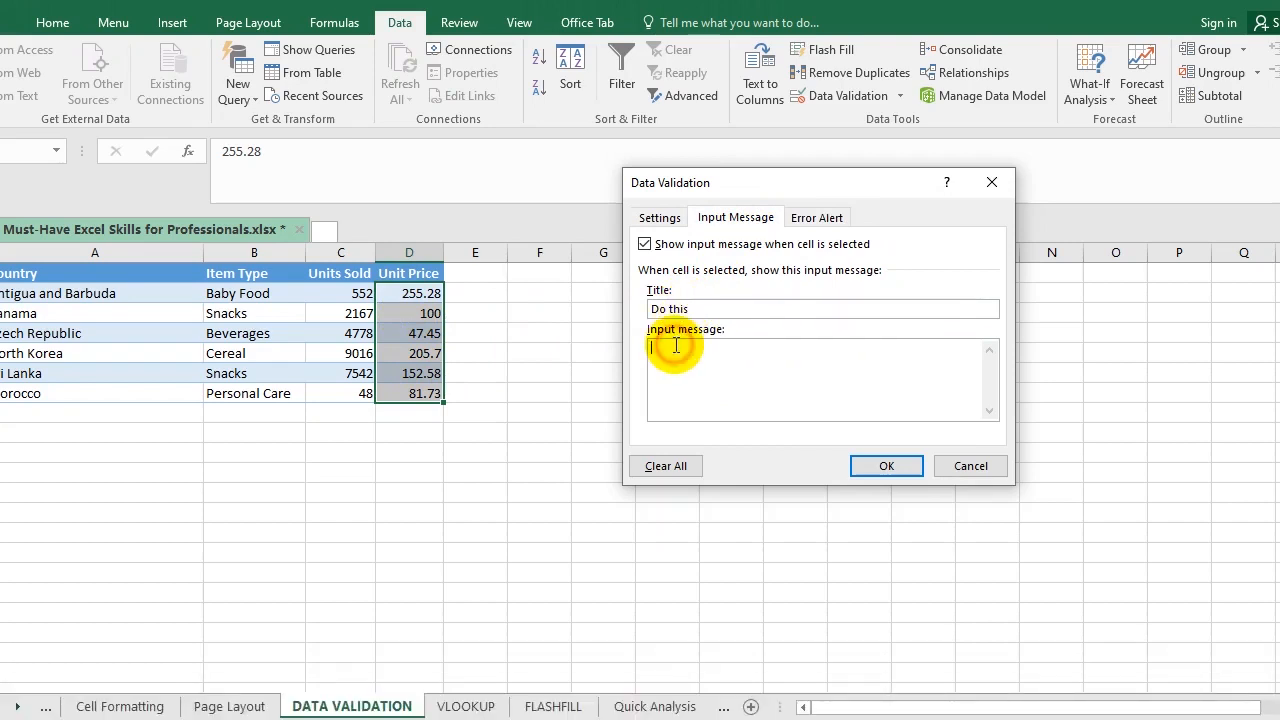
type("Enter")
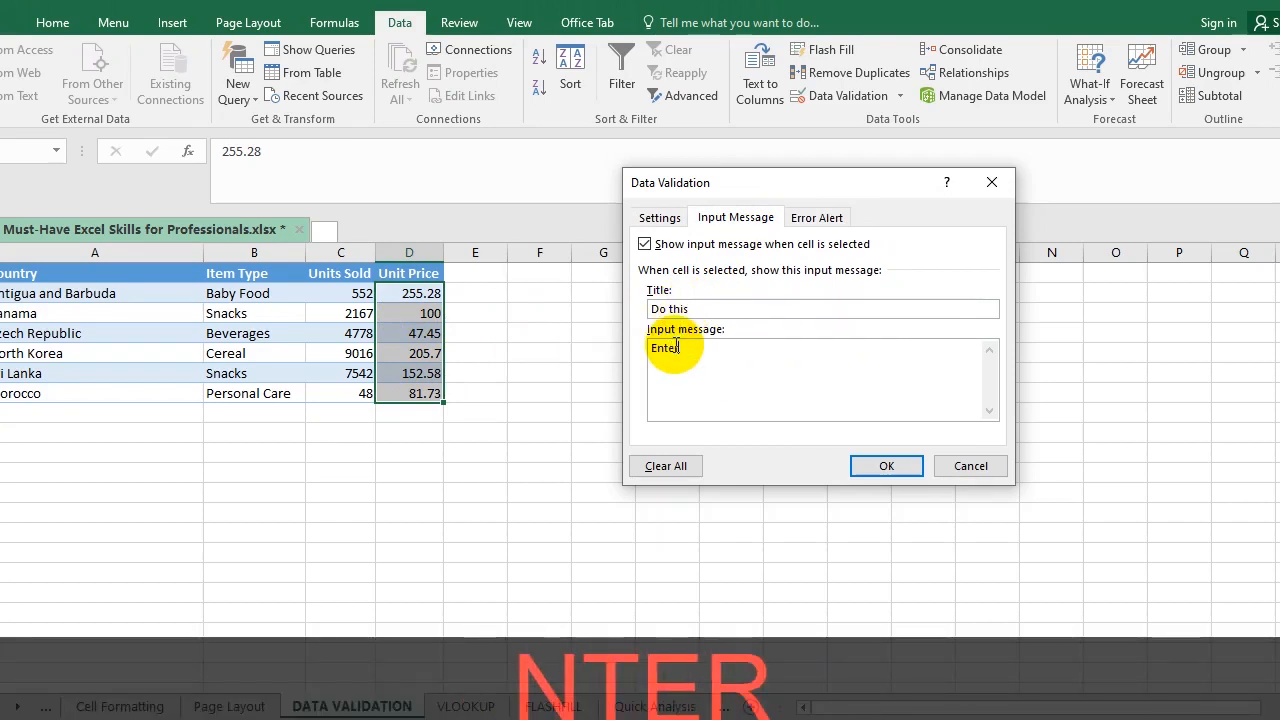
type(" va")
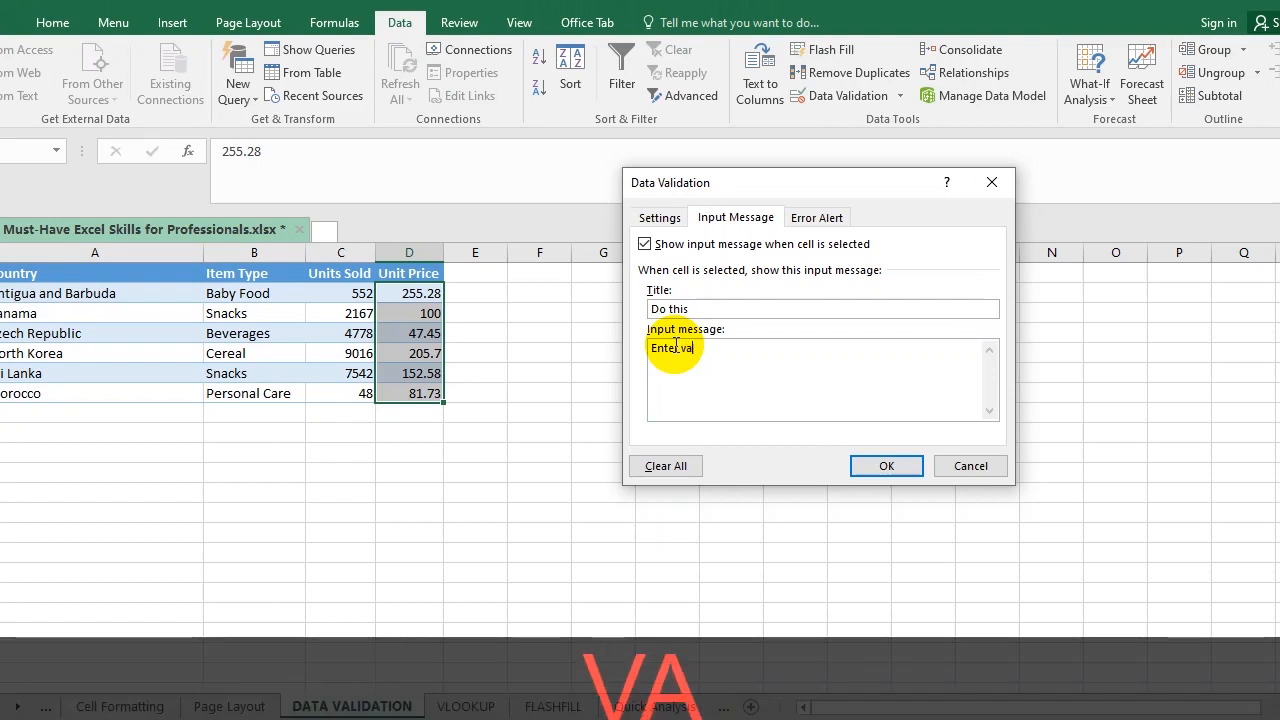
type("lues b")
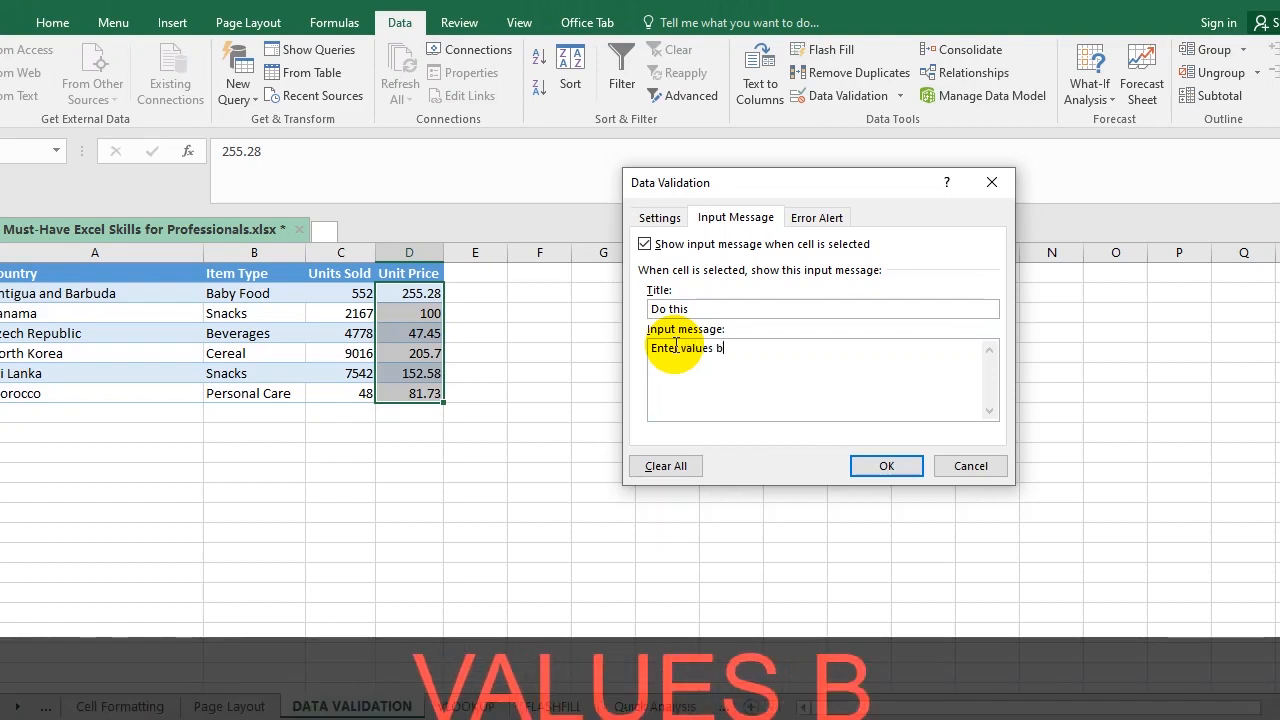
type("etwen")
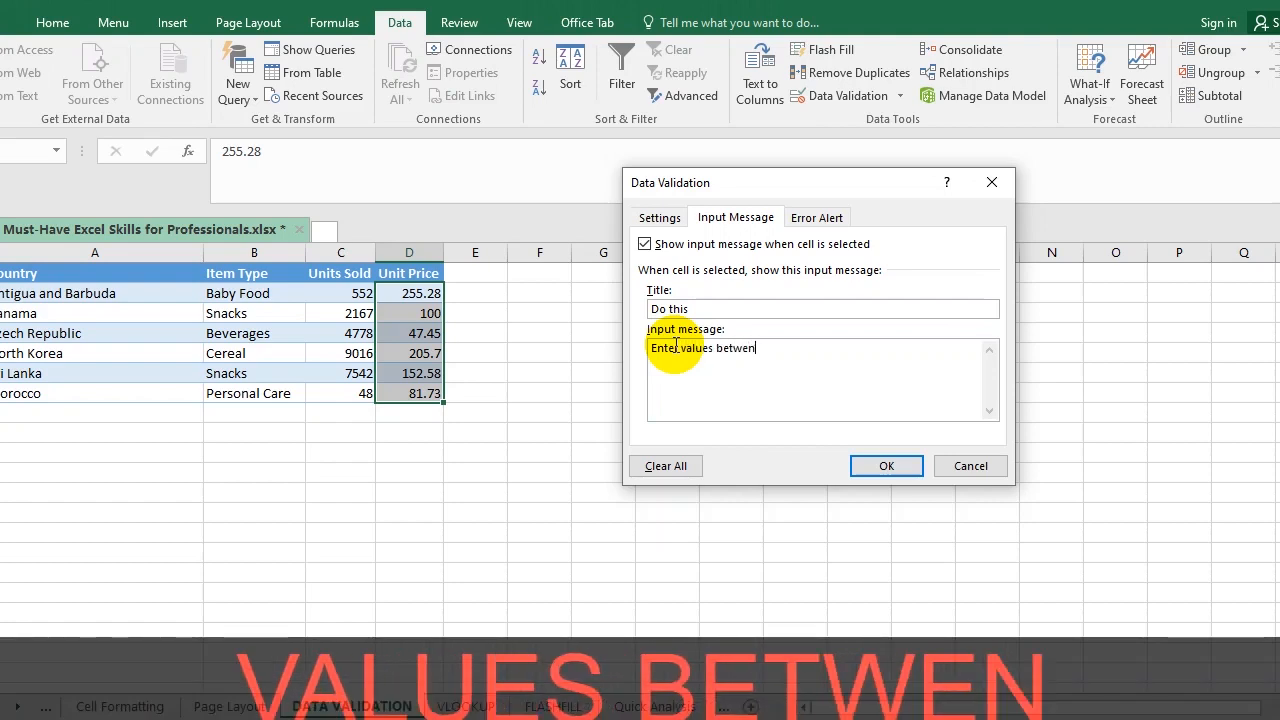
key("BackSpace")
type("en 50 - 200")
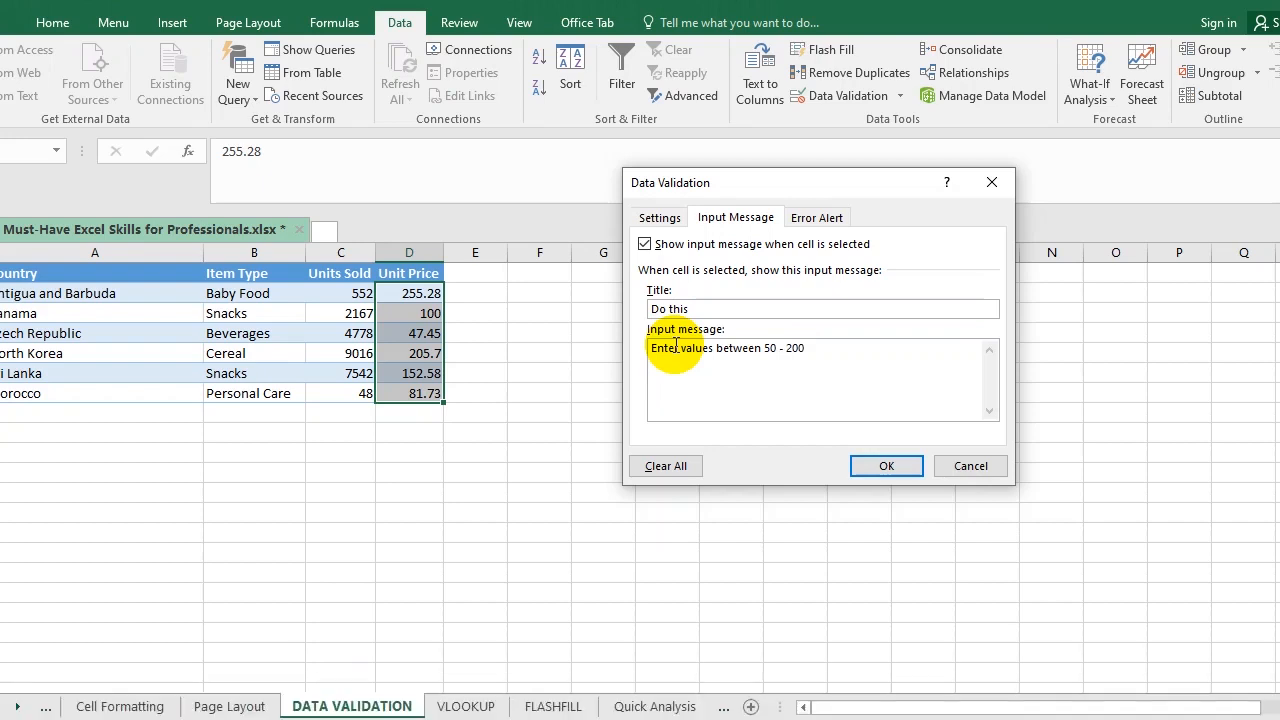
left_click_drag(812, 348, 610, 343)
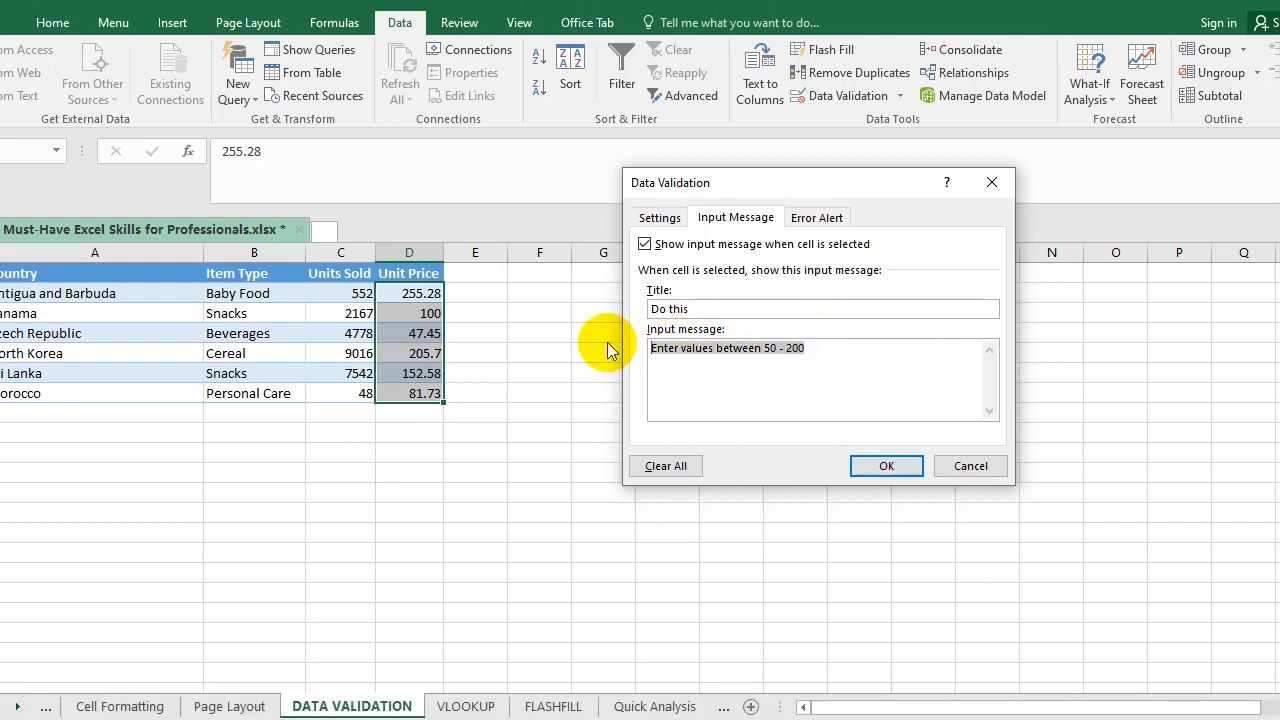
key("ctrl+c")
left_click(868, 465)
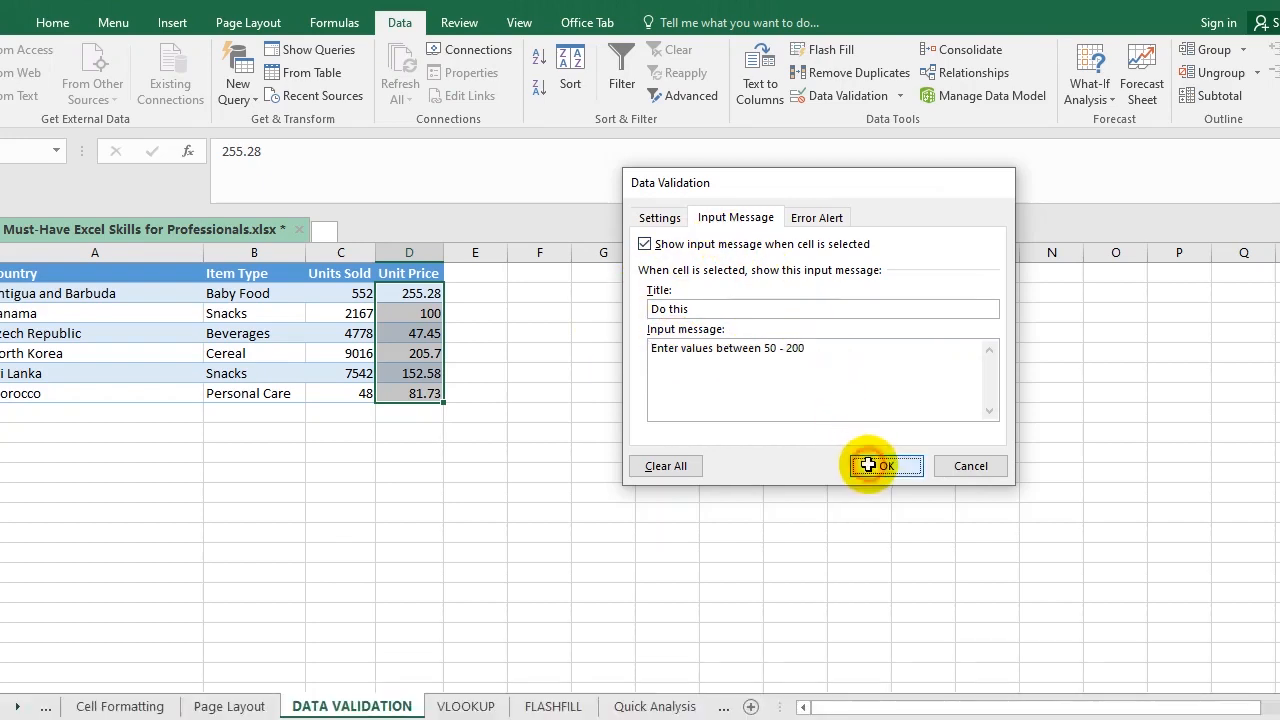
Check the input message on several Unit Price cells, including those in the Panama and Baby Food rows.
left_click(428, 314)
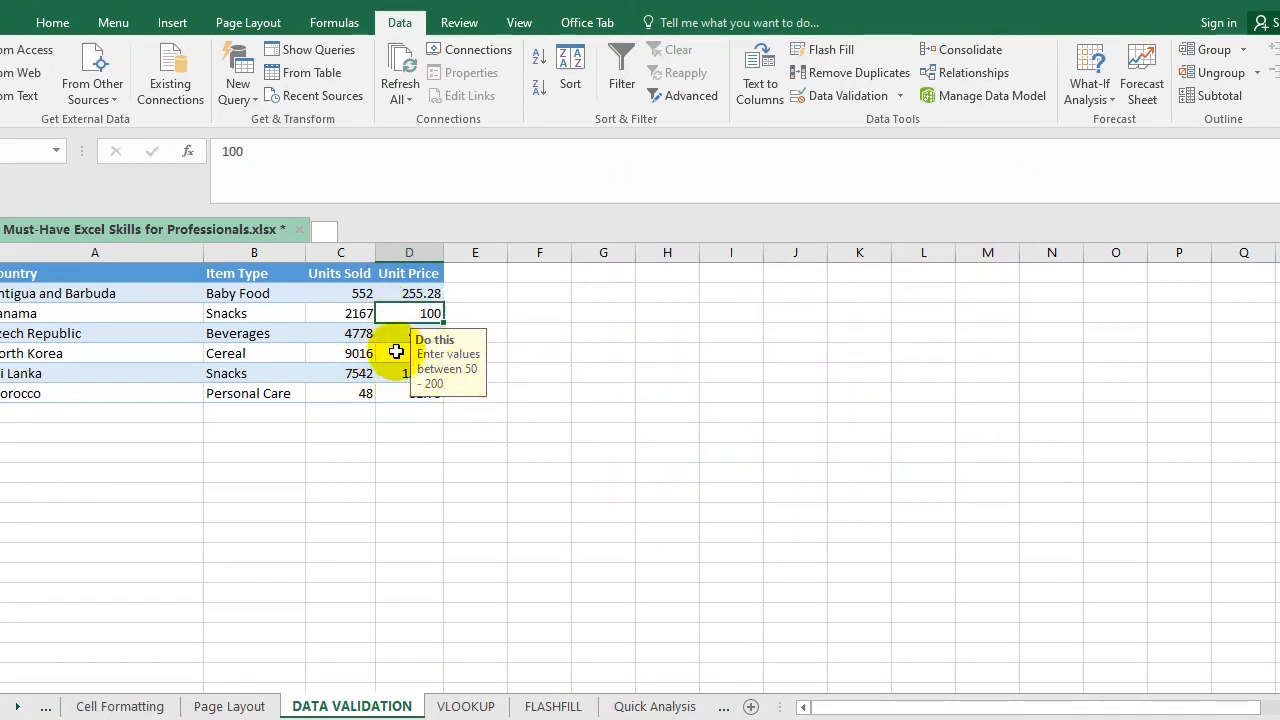
left_click(396, 350)
left_click(345, 332)
left_click(405, 314)
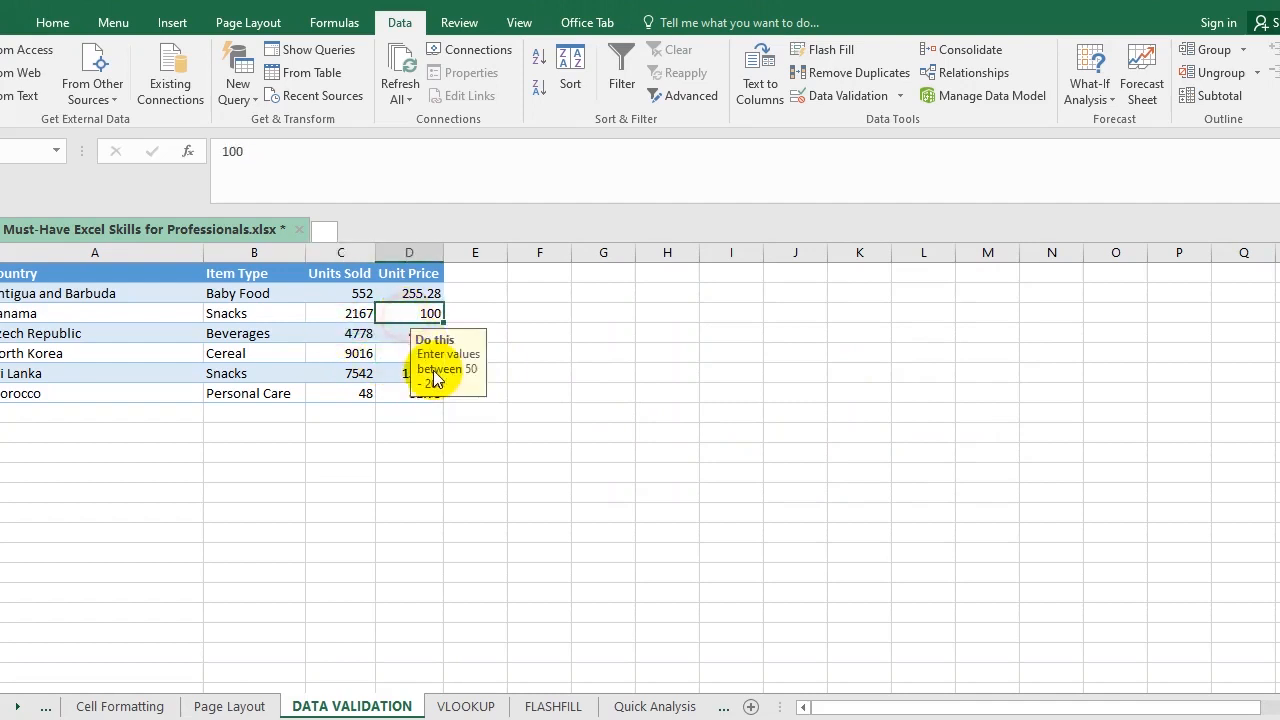
left_click(408, 294)
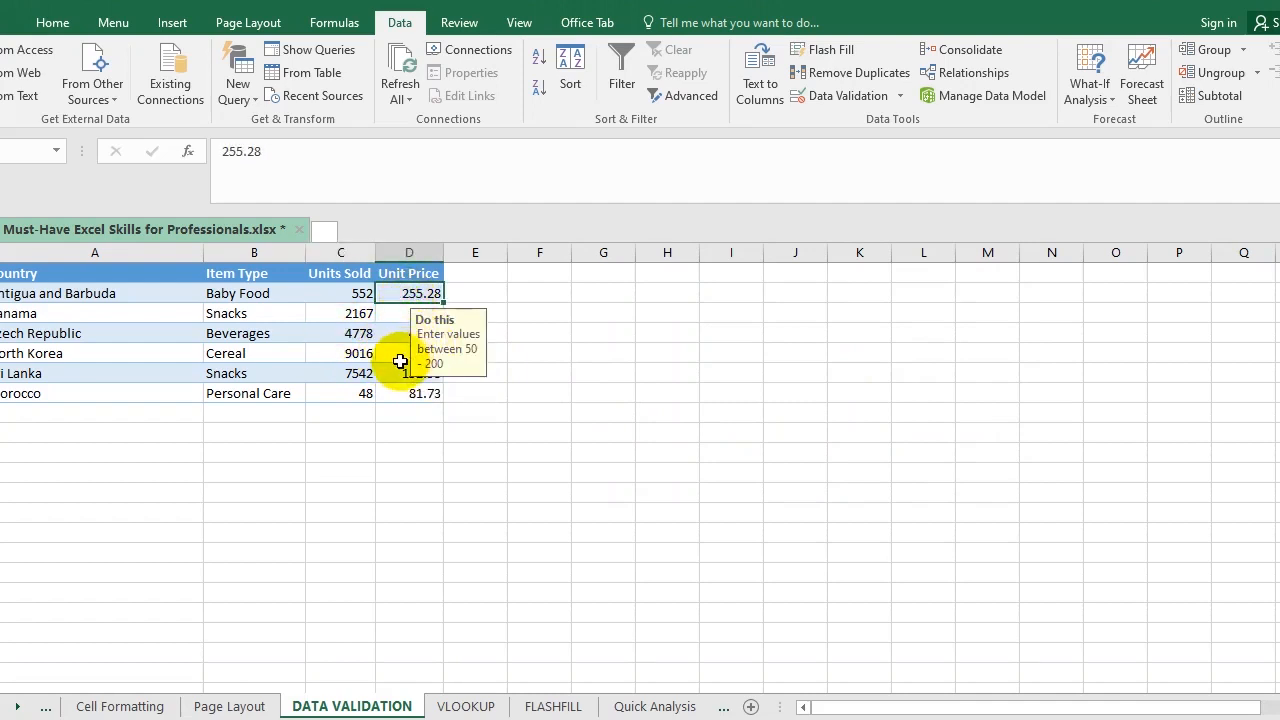
Check the input message on the Unit Price cells in the North Korea, Sri Lanka and Morocco rows and the empty cell below.
left_click(400, 356)
left_click(398, 374)
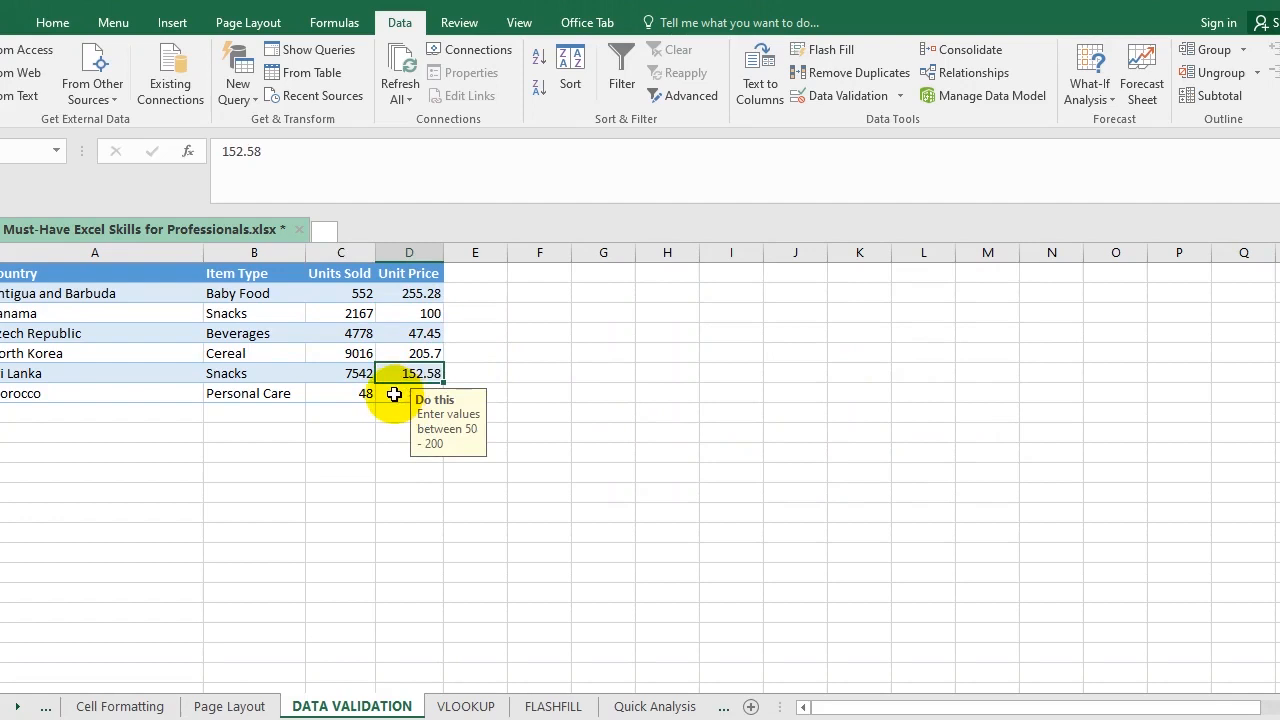
left_click(394, 395)
left_click(391, 416)
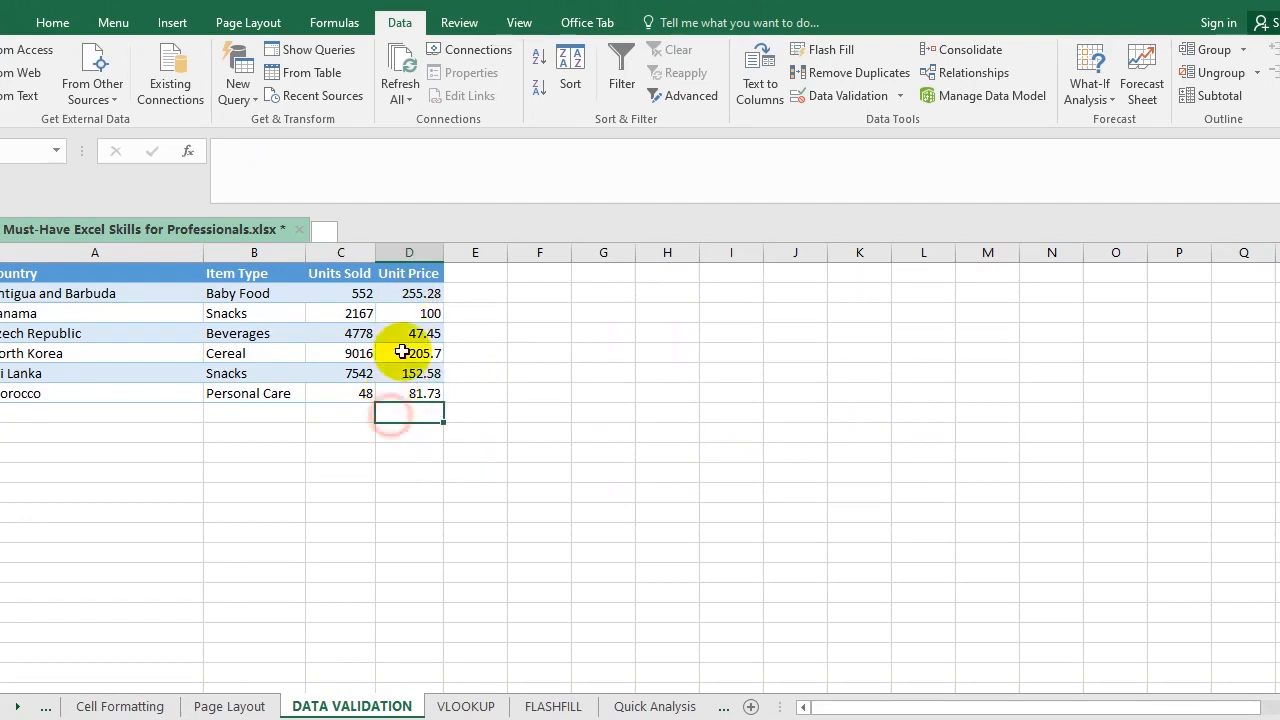
Reopen the validation rule for all Unit Price values and choose the Stop style for its error alert.
left_click_drag(408, 292, 422, 390)
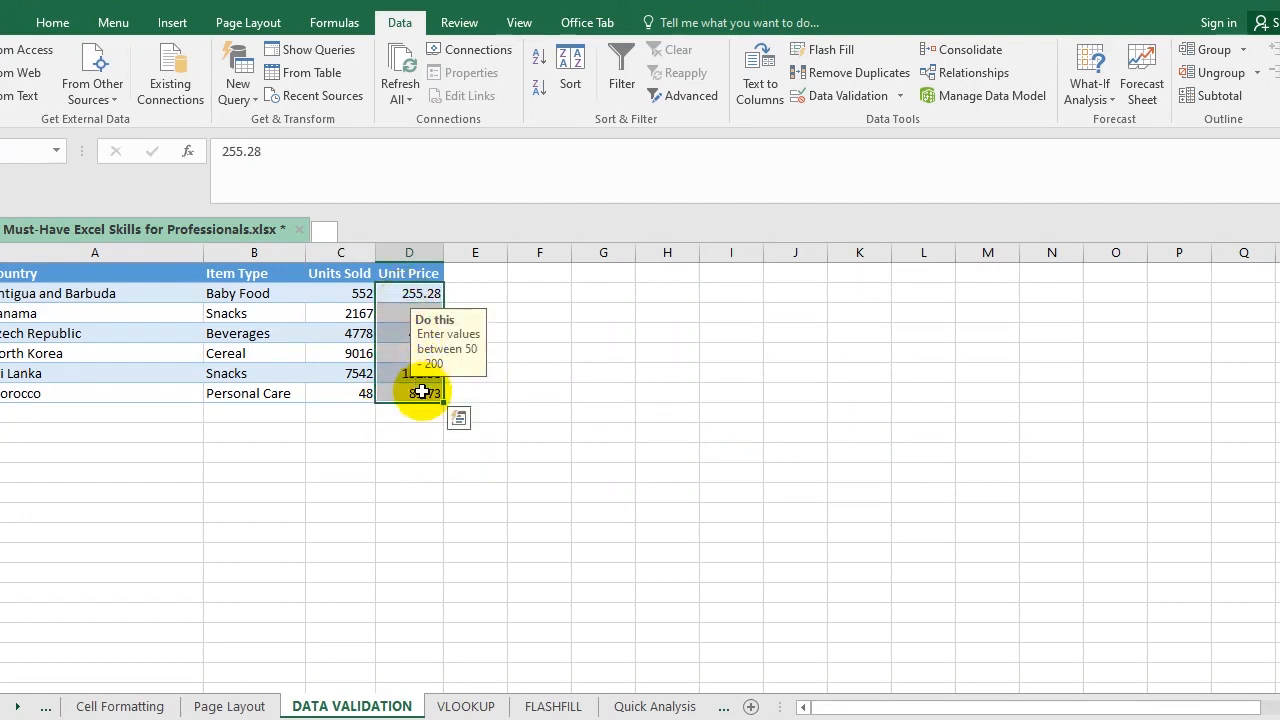
left_click(900, 96)
left_click(905, 120)
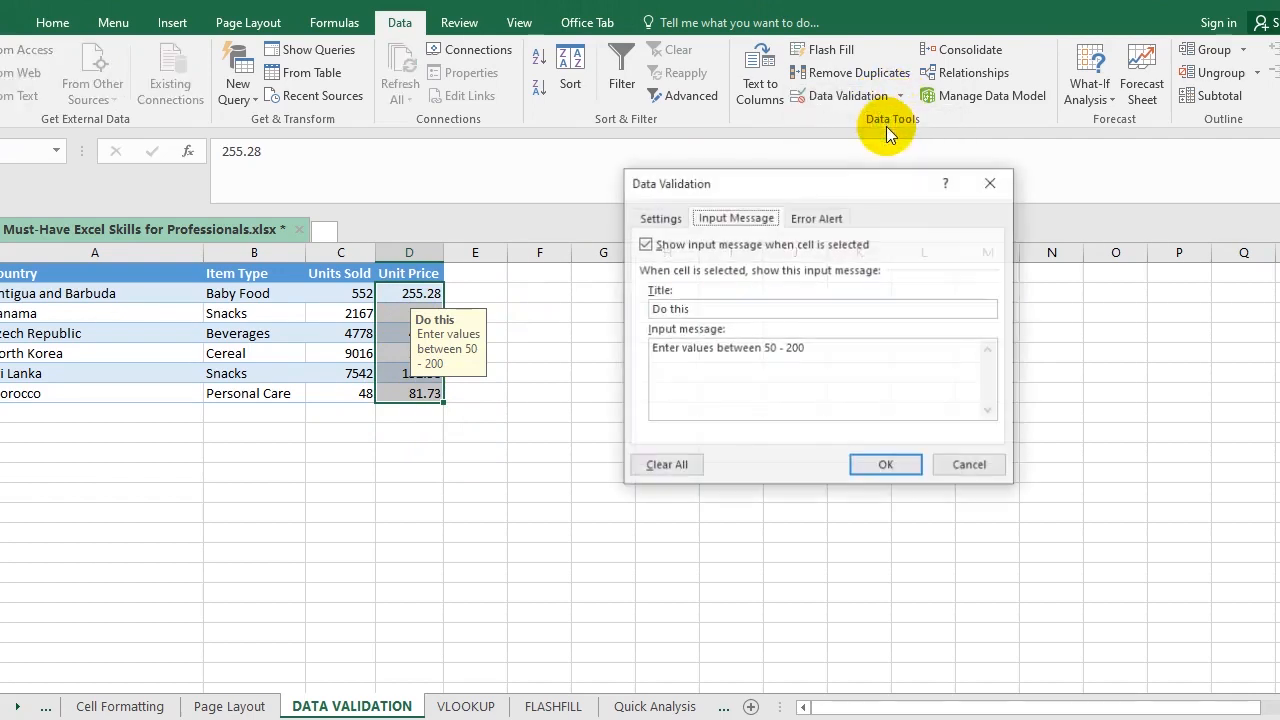
left_click(808, 220)
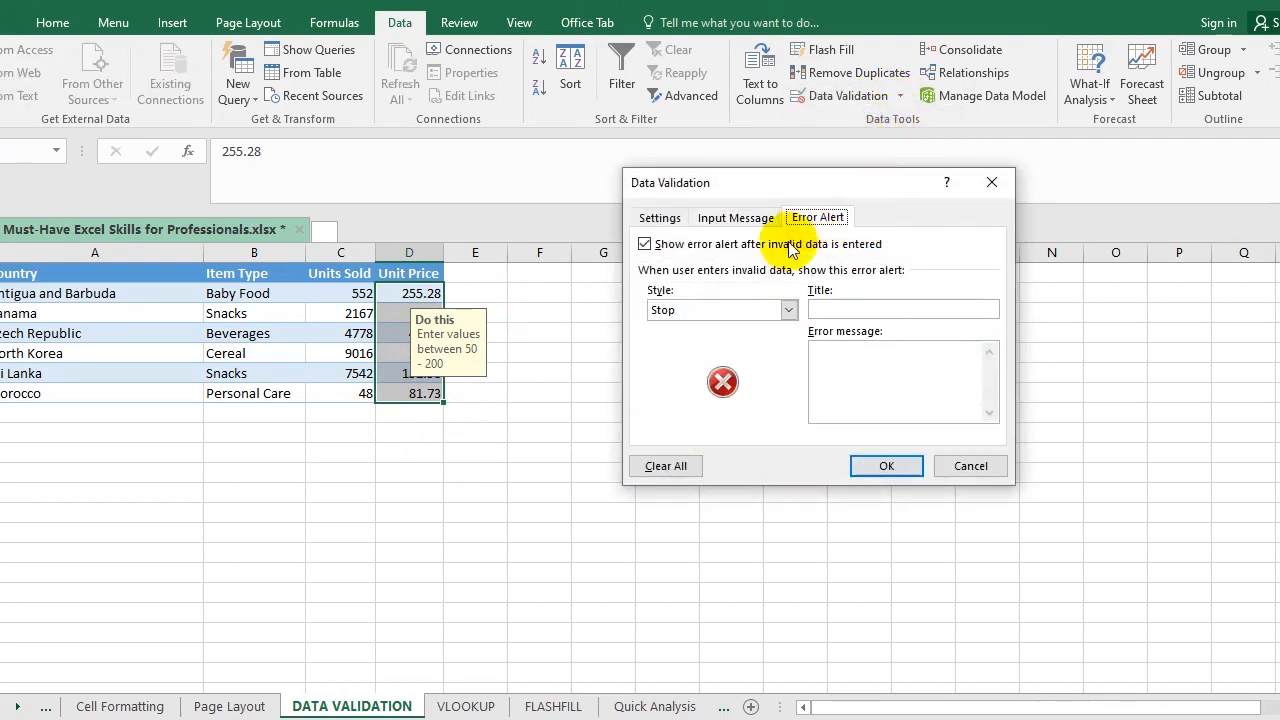
left_click(790, 310)
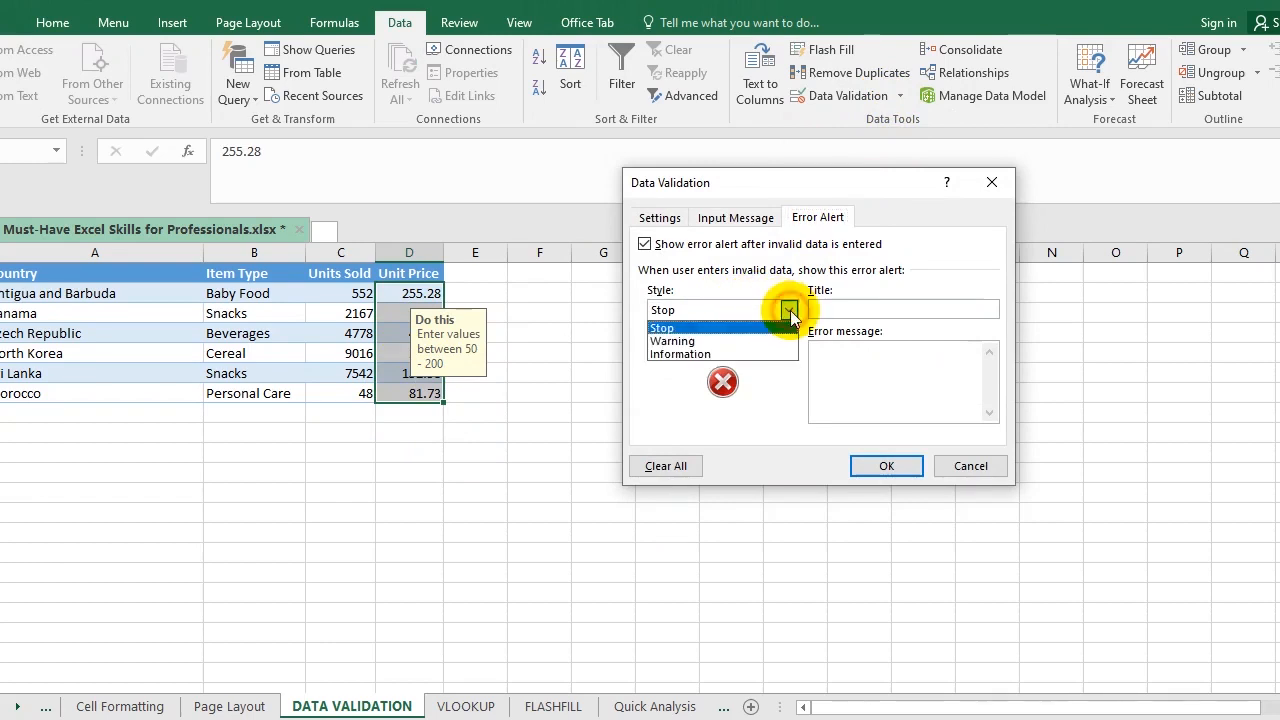
left_click(677, 329)
Paste "Enter values between 50 - 200" as the error message, title the alert "Important", and apply the validation settings.
left_click(843, 309)
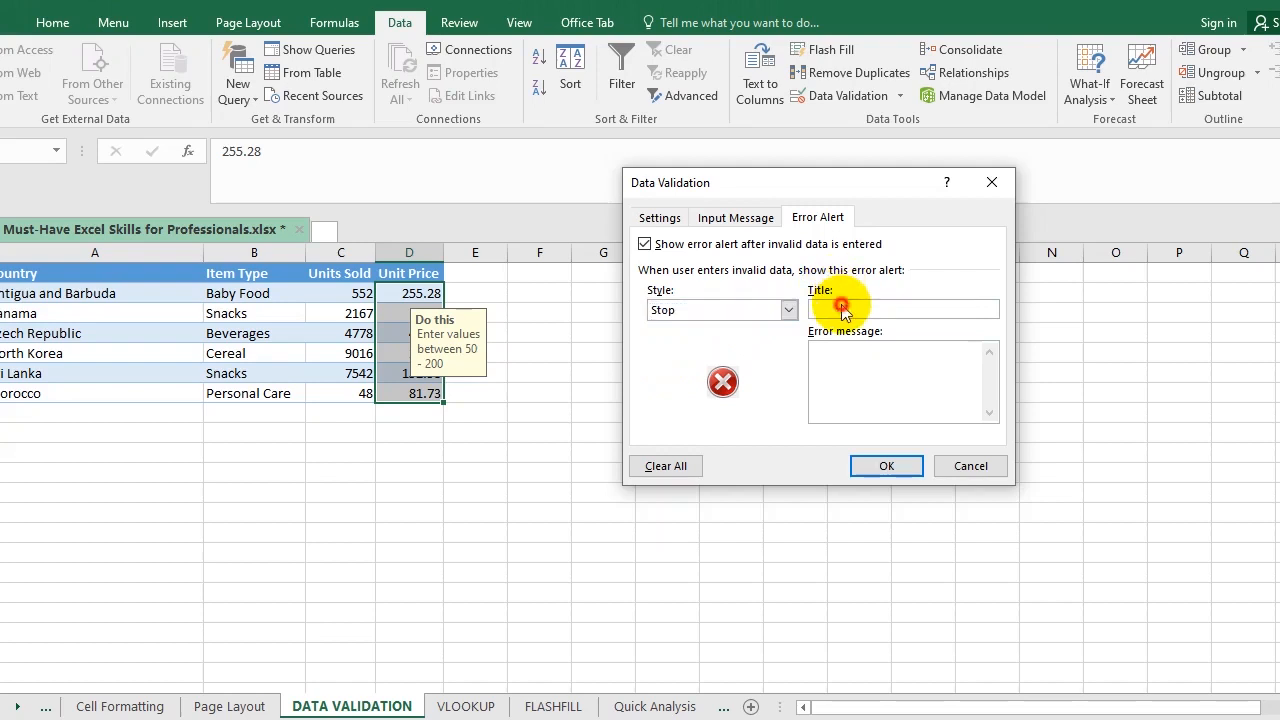
left_click(831, 350)
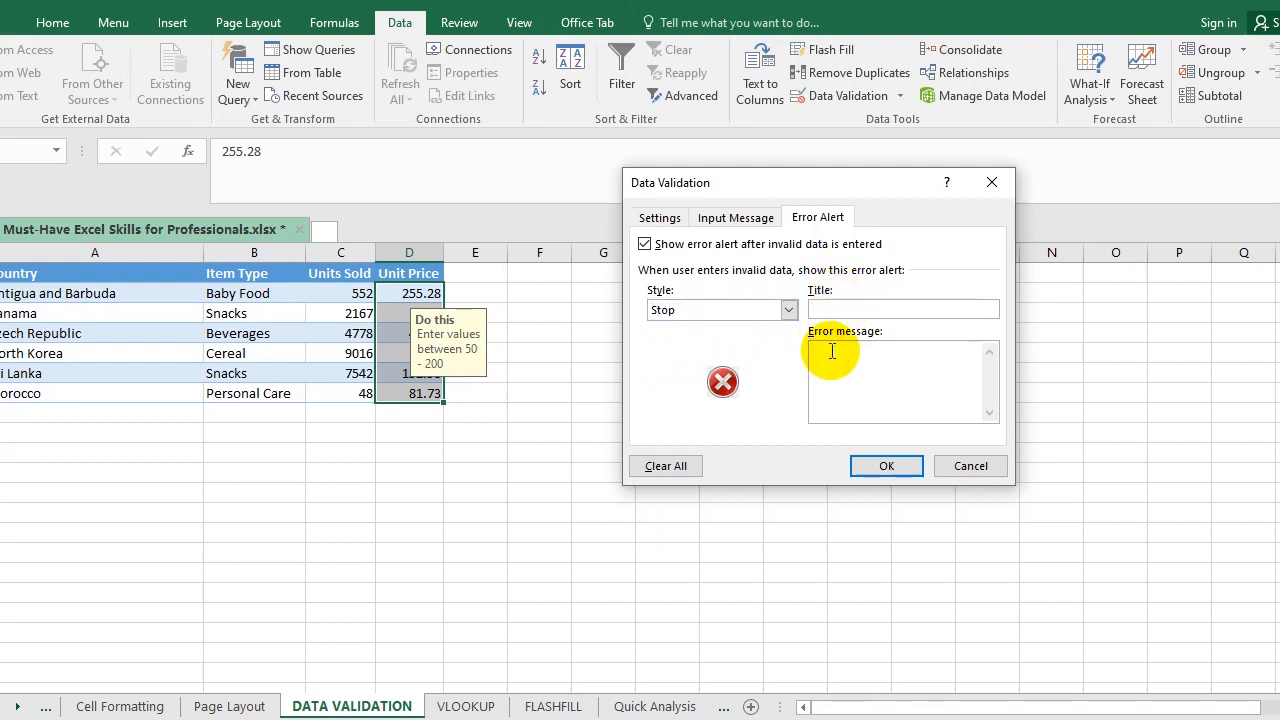
key("ctrl+v")
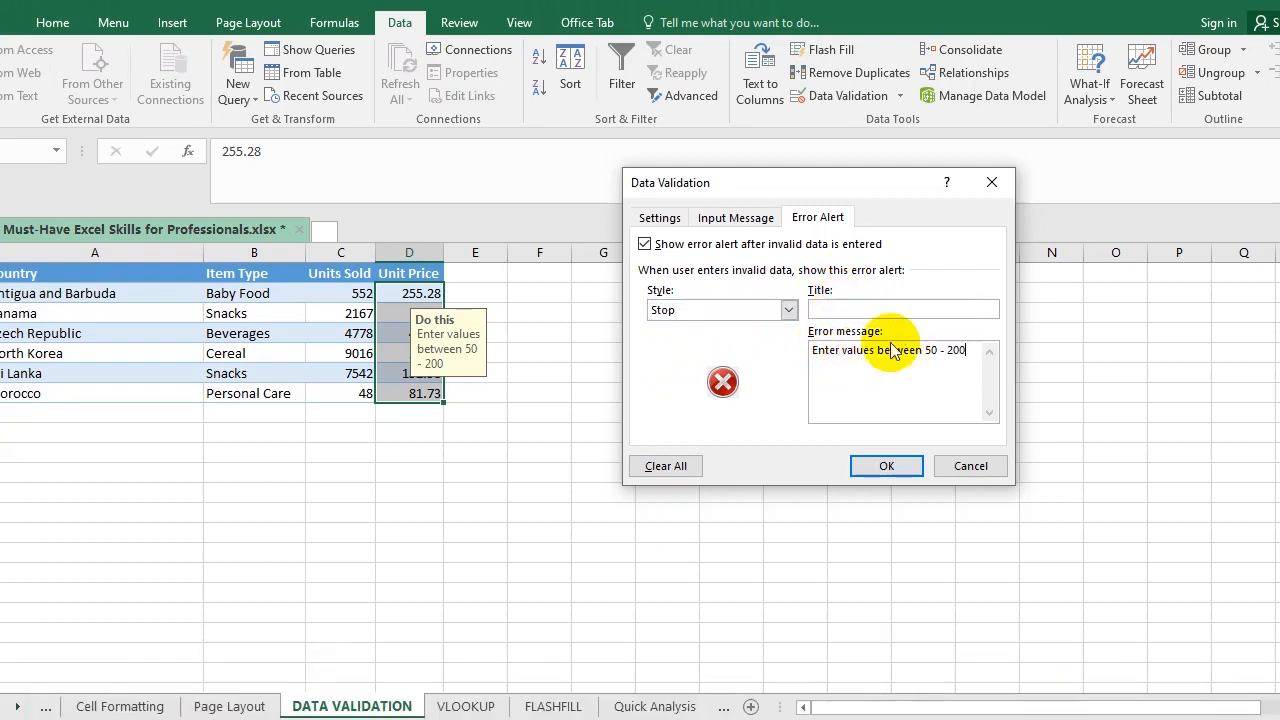
left_click(857, 309)
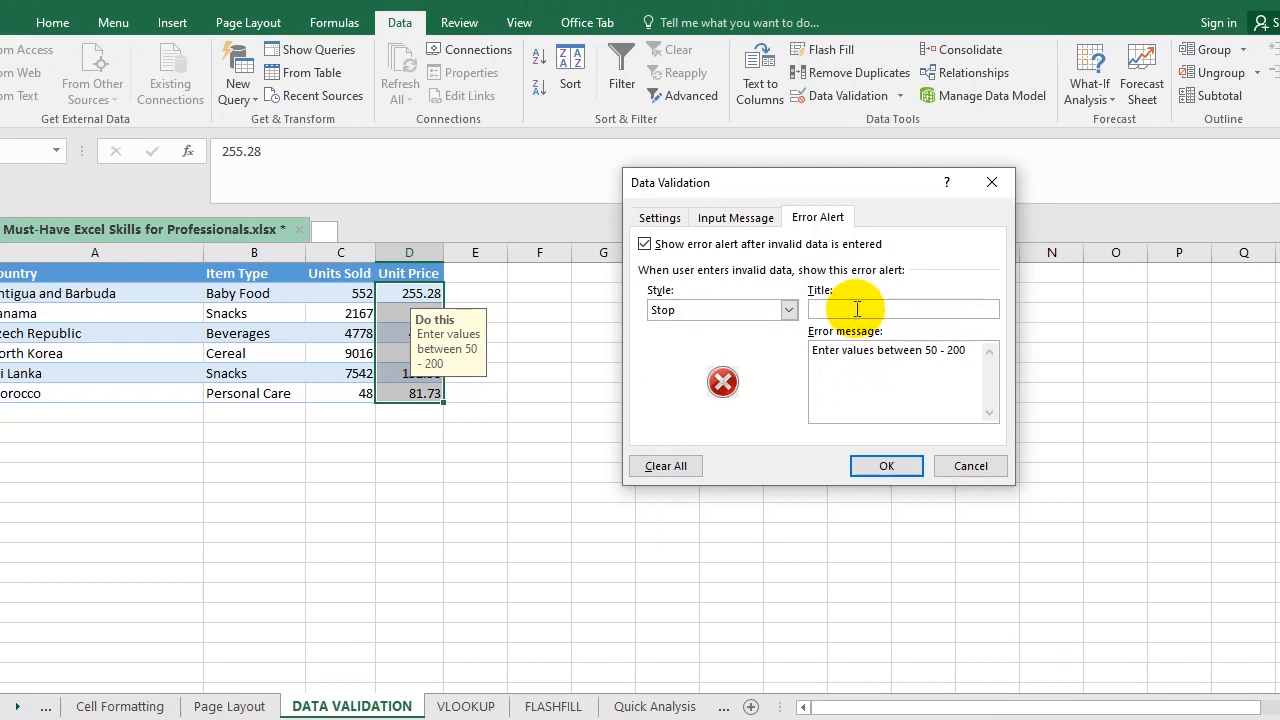
type("Imp")
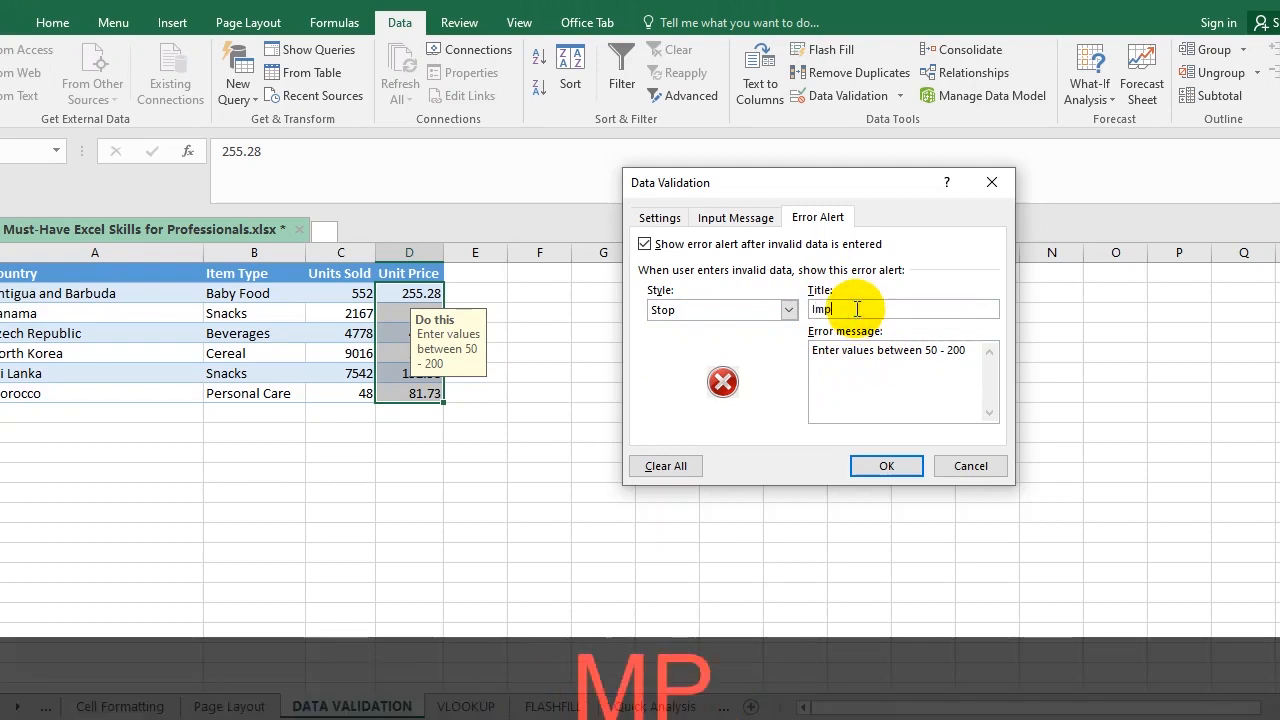
type("ortant")
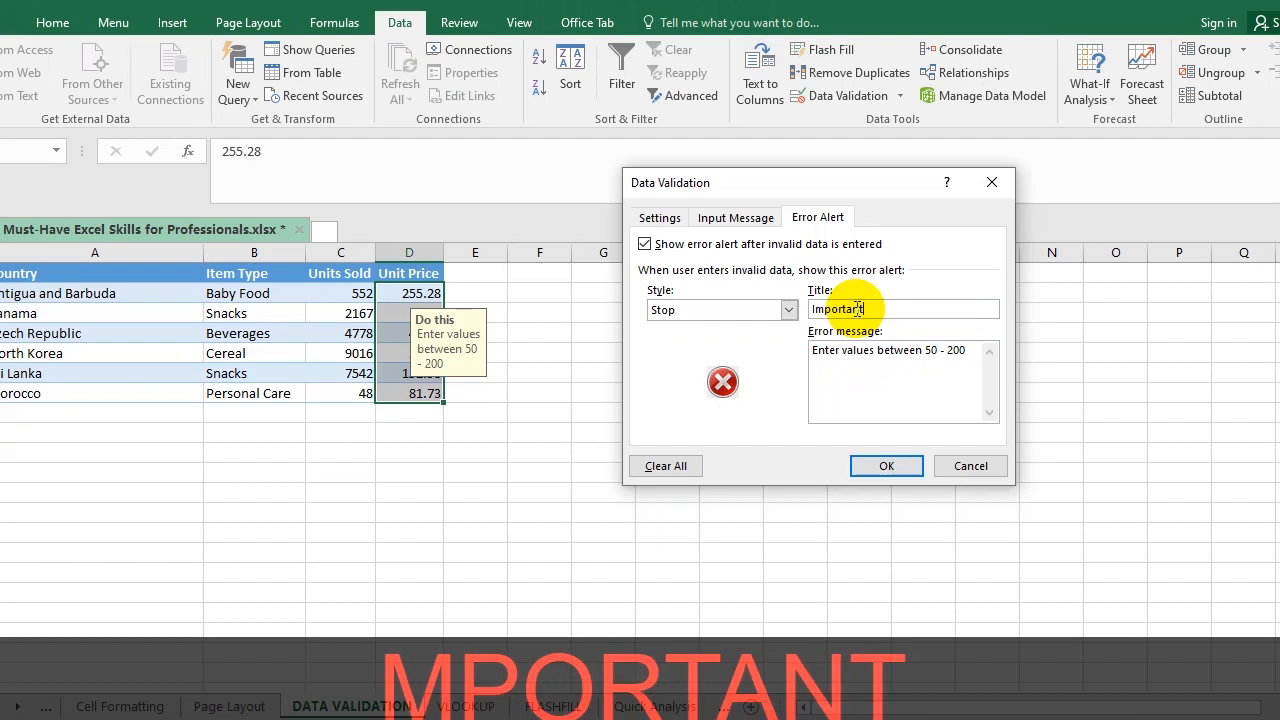
left_click(888, 470)
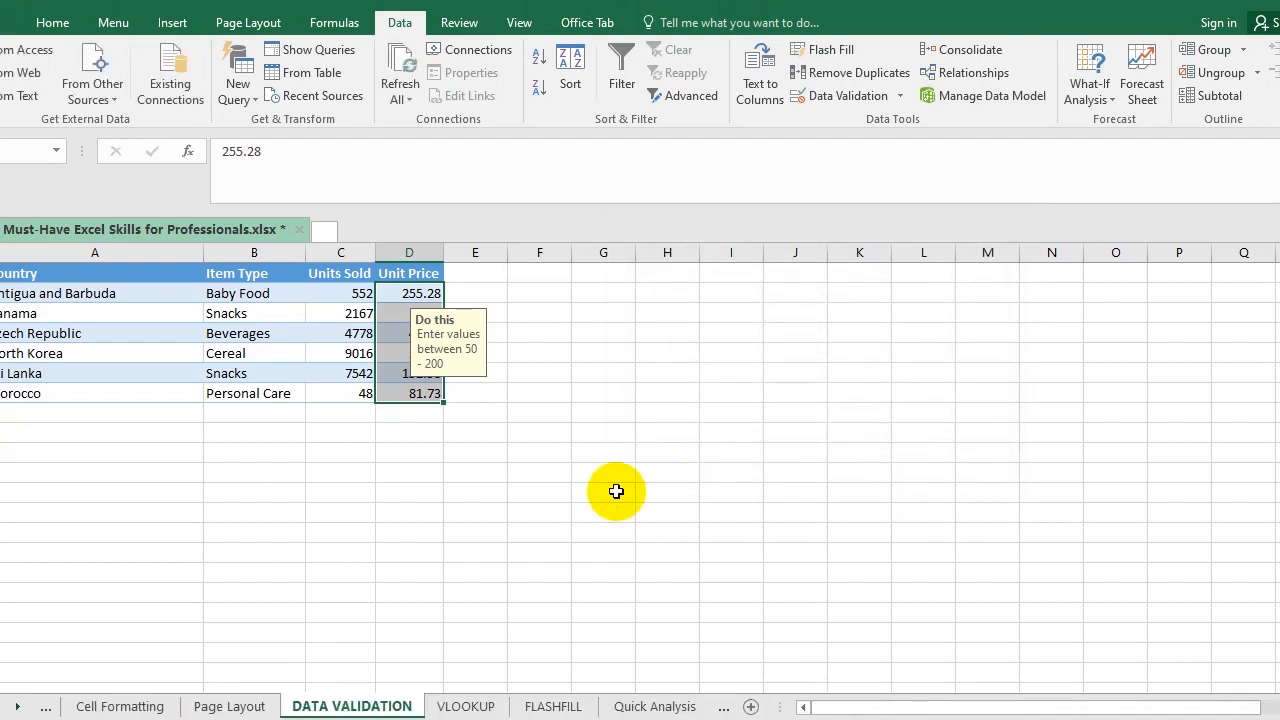
Try entering 250 as the Unit Price in the Panama row to test the error alert, then cancel the entry.
left_click(580, 490)
left_click(425, 316)
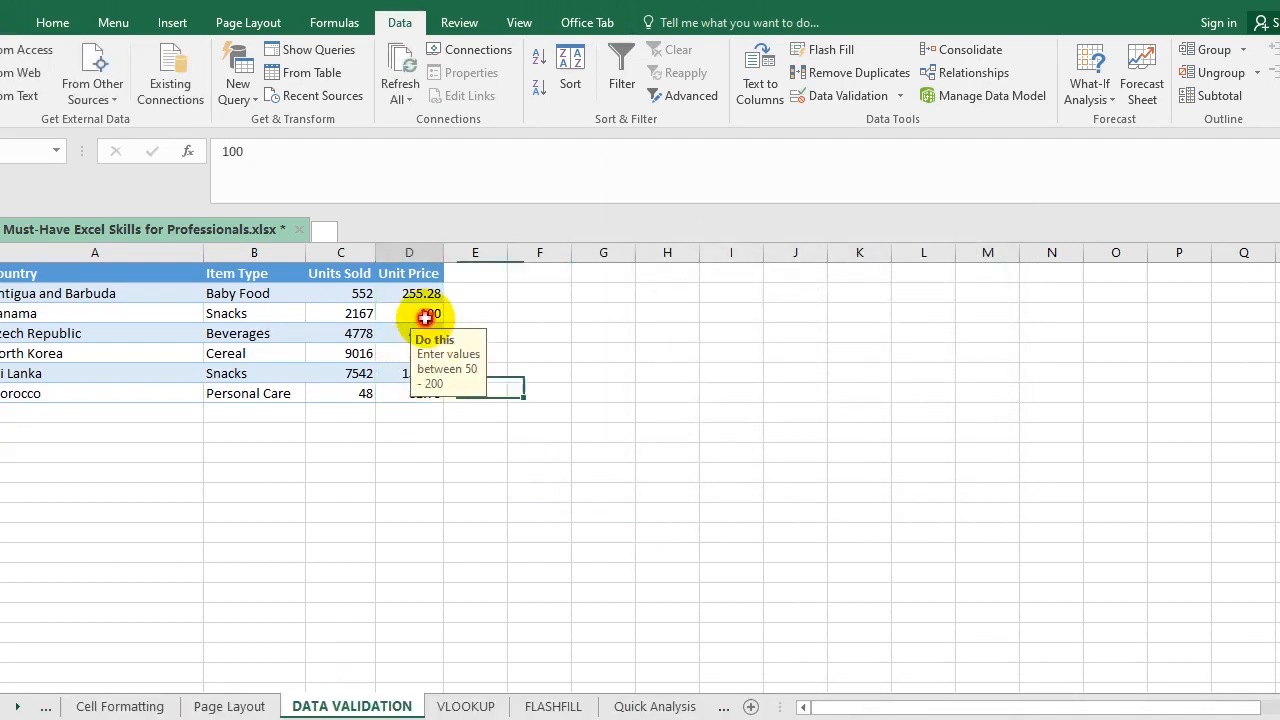
type("250")
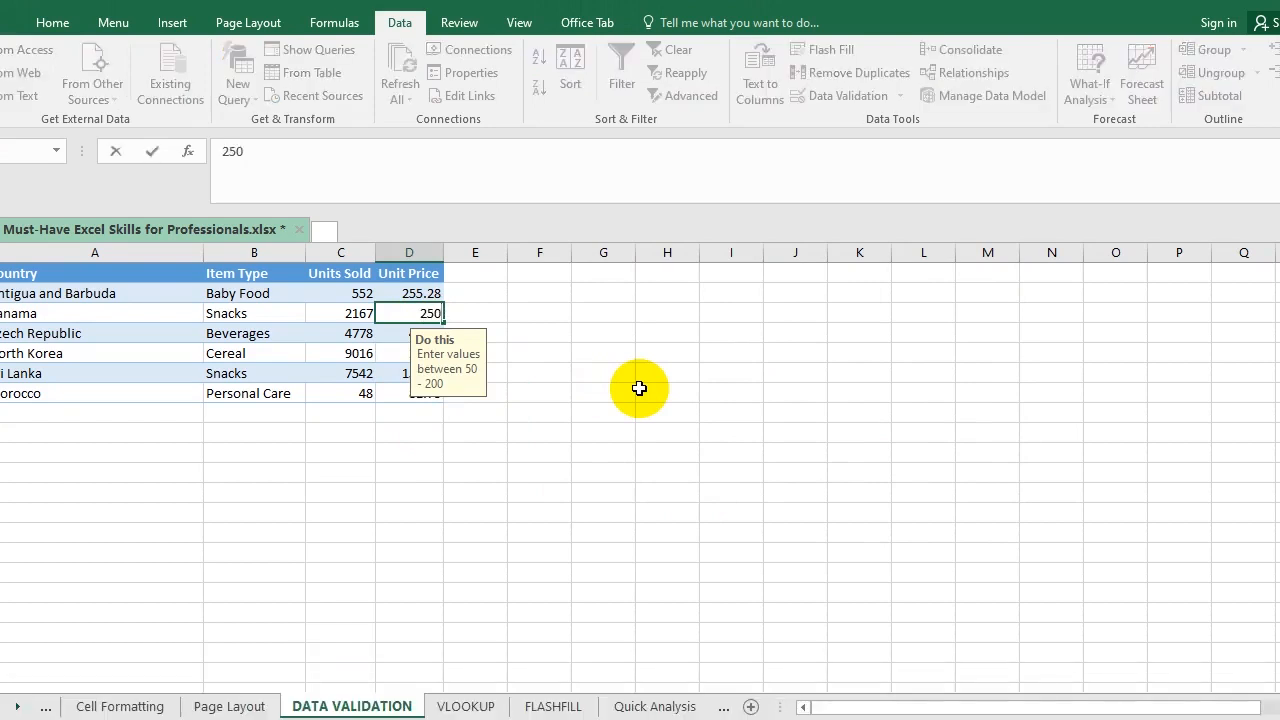
key("Return")
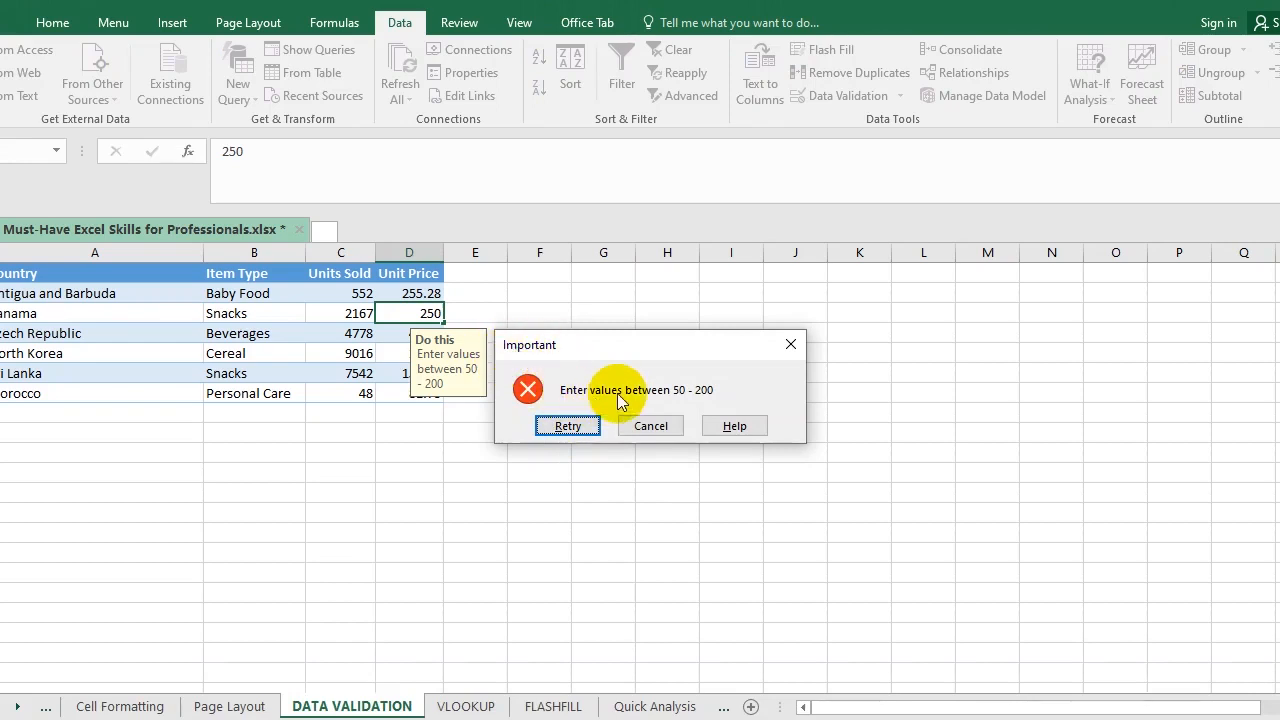
left_click(571, 426)
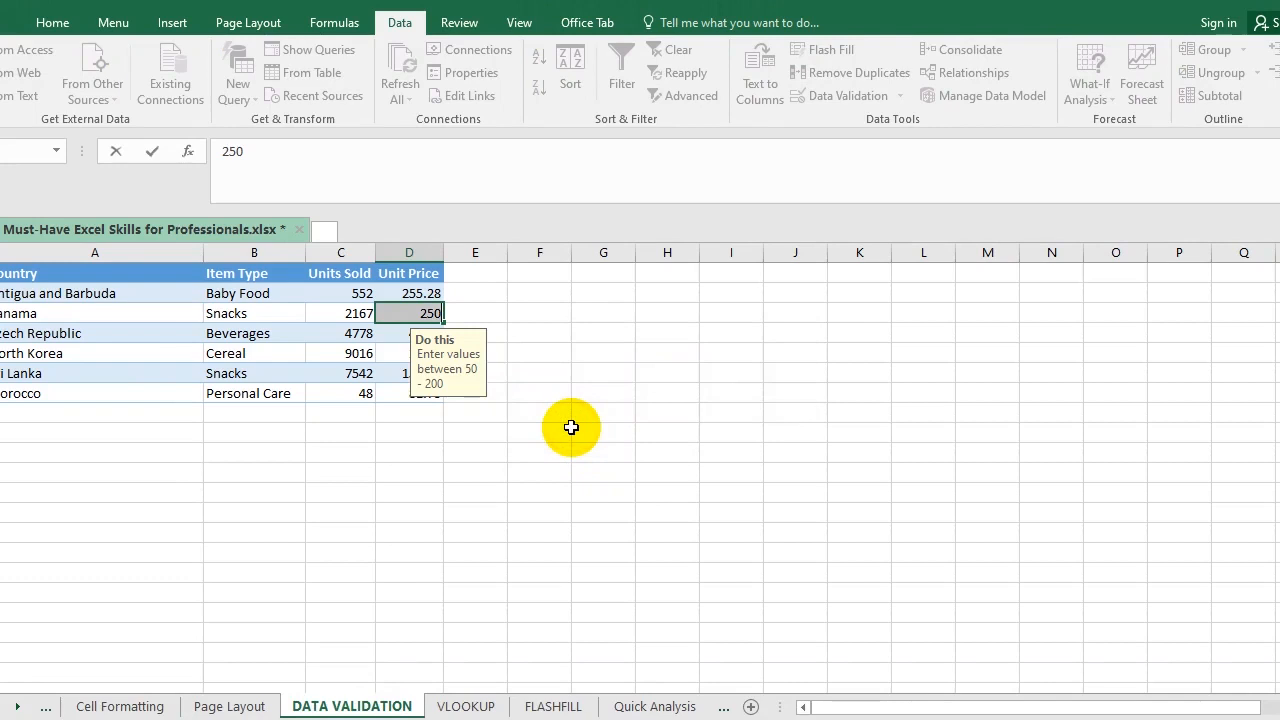
key("Escape")
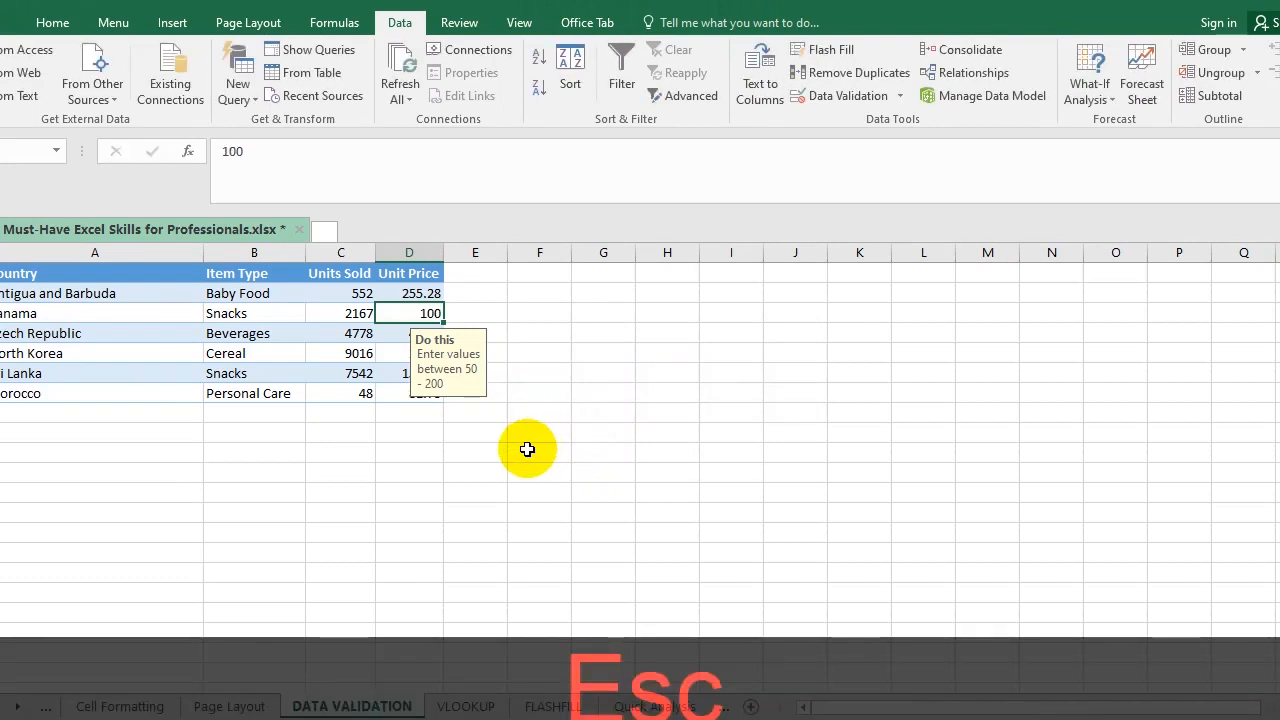
left_click(527, 449)
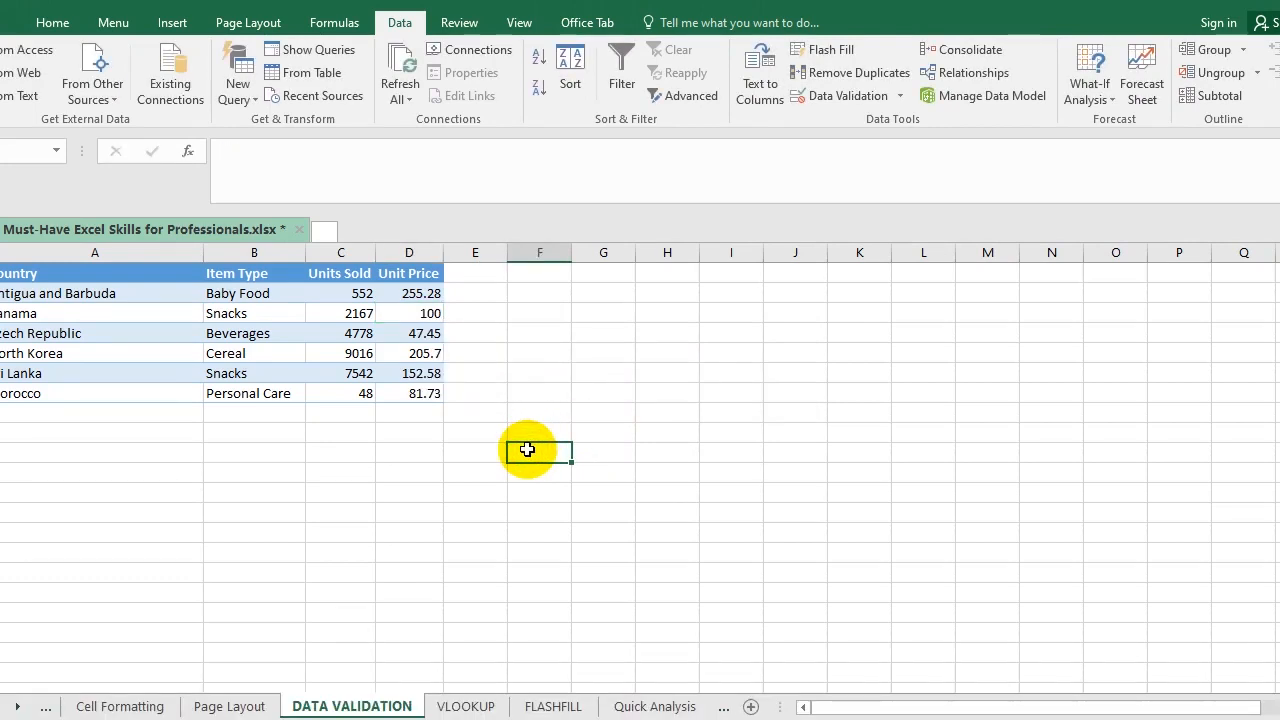